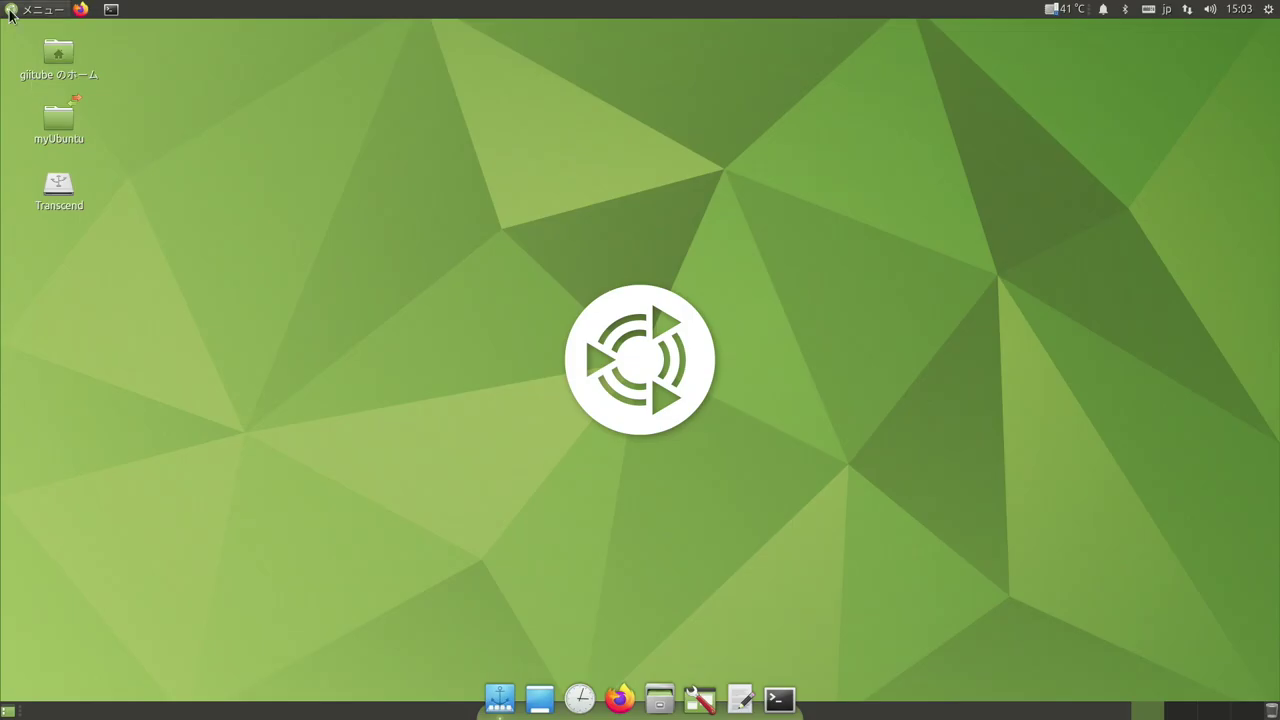
- Open Software Boutique from the Control Center and launch the Software store listed there
{"action": "left_click", "coordinate": [10, 12]}
{"action": "left_click", "coordinate": [120, 354]}
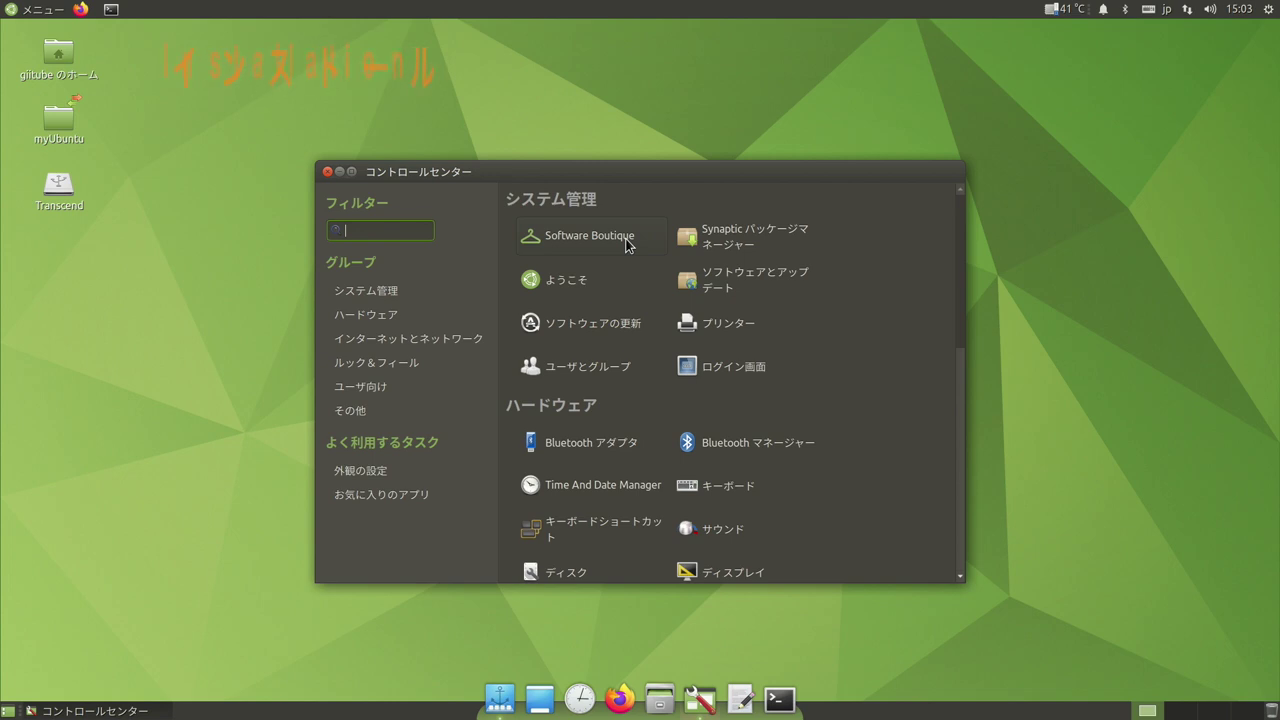
{"action": "left_click", "coordinate": [626, 240]}
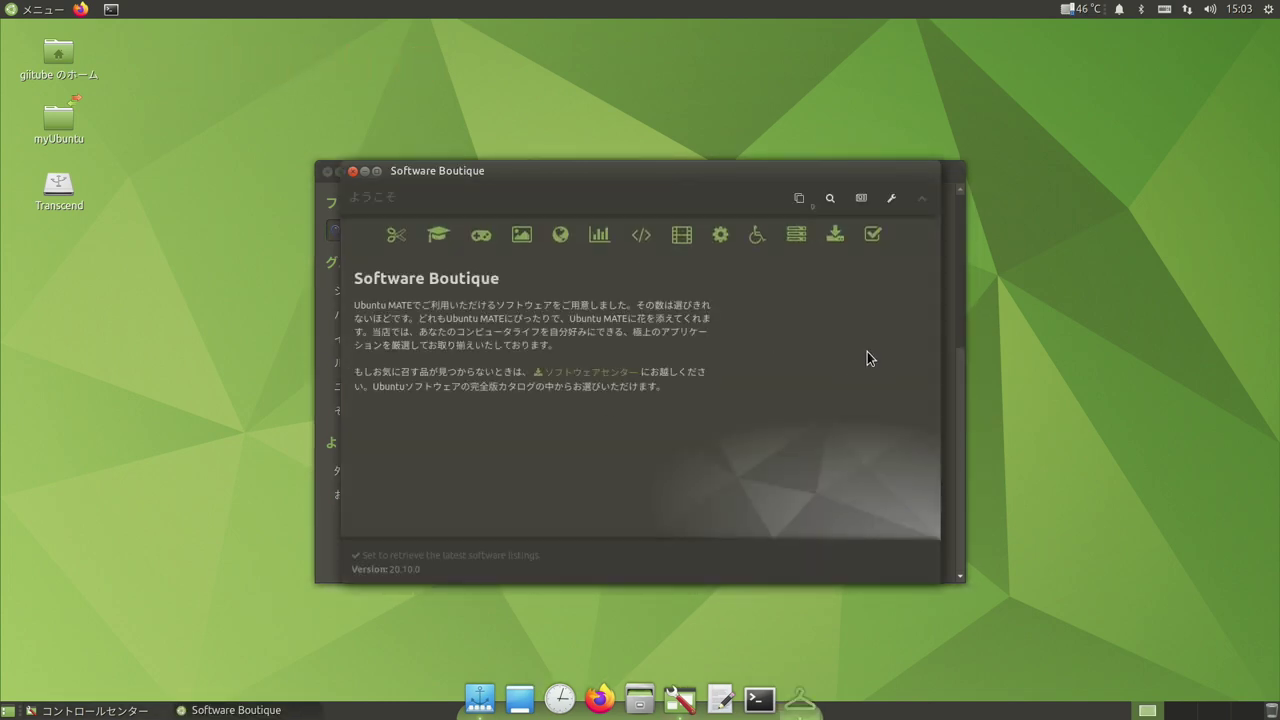
{"action": "left_click", "coordinate": [836, 237]}
{"action": "left_click", "coordinate": [881, 396]}
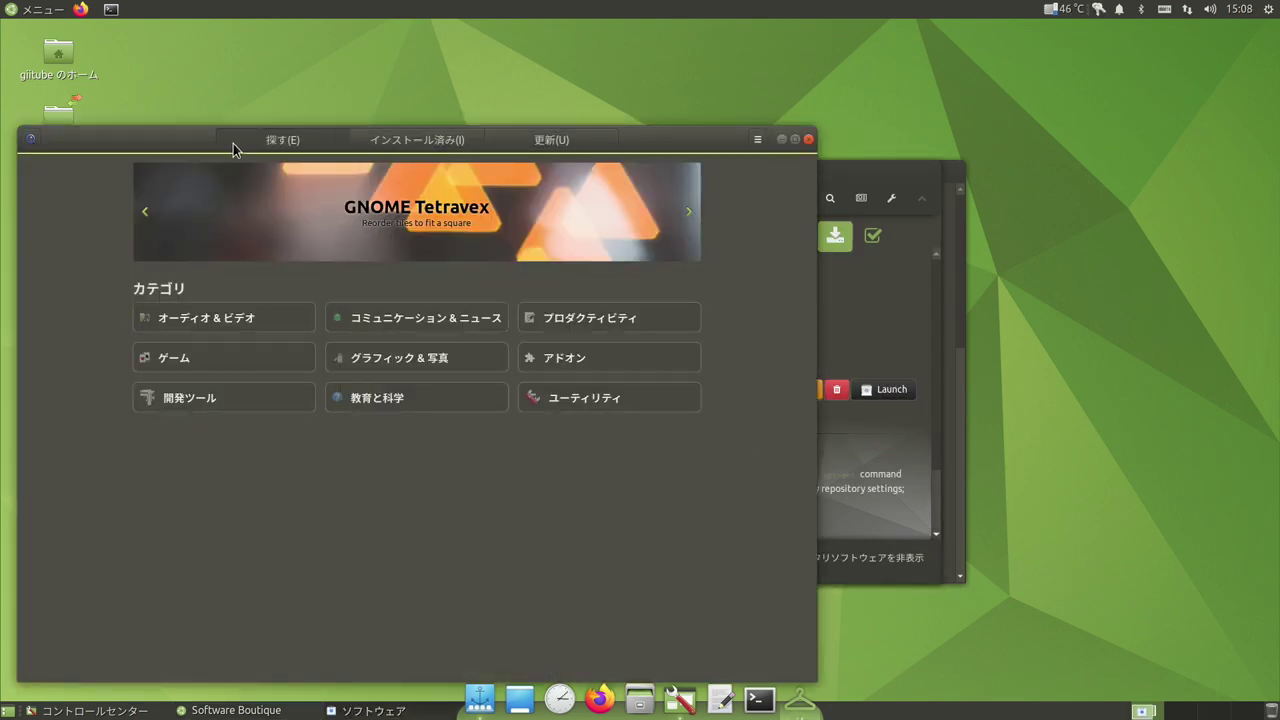
- Search the Software store for "opensh" and install OpenShot Video Editor
{"action": "left_click", "coordinate": [30, 138]}
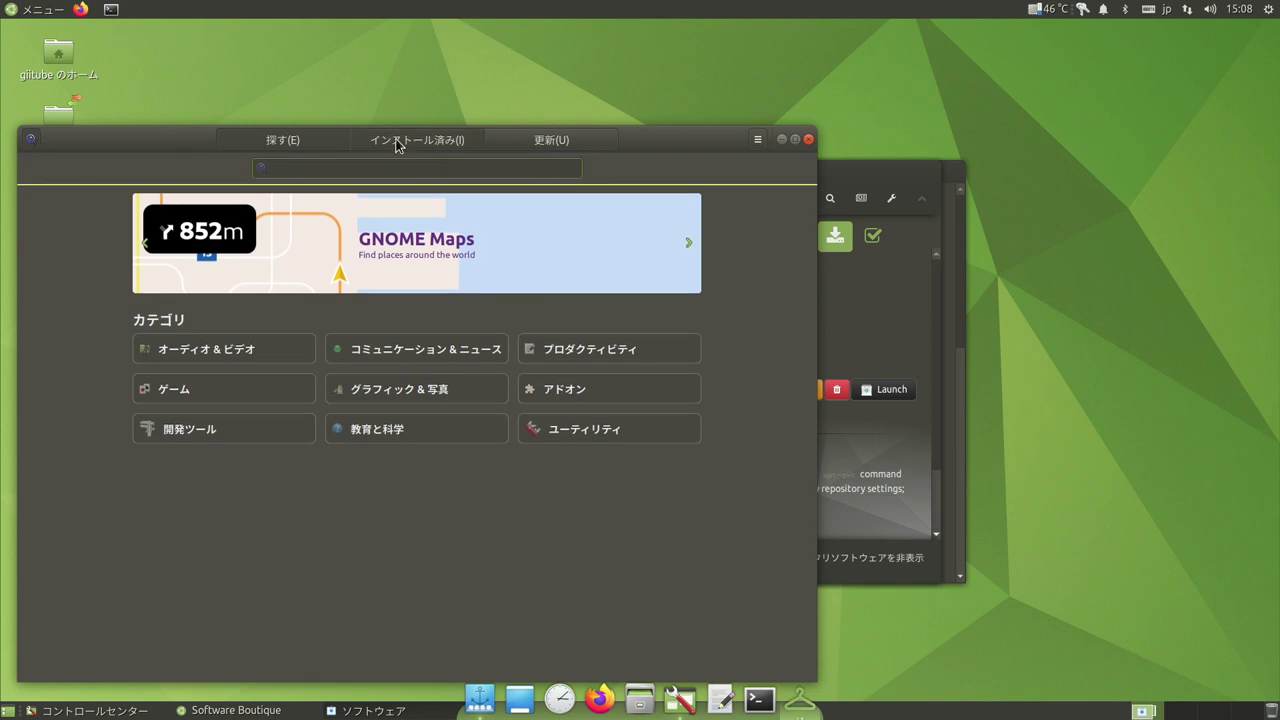
{"action": "type", "text": "opensh"}
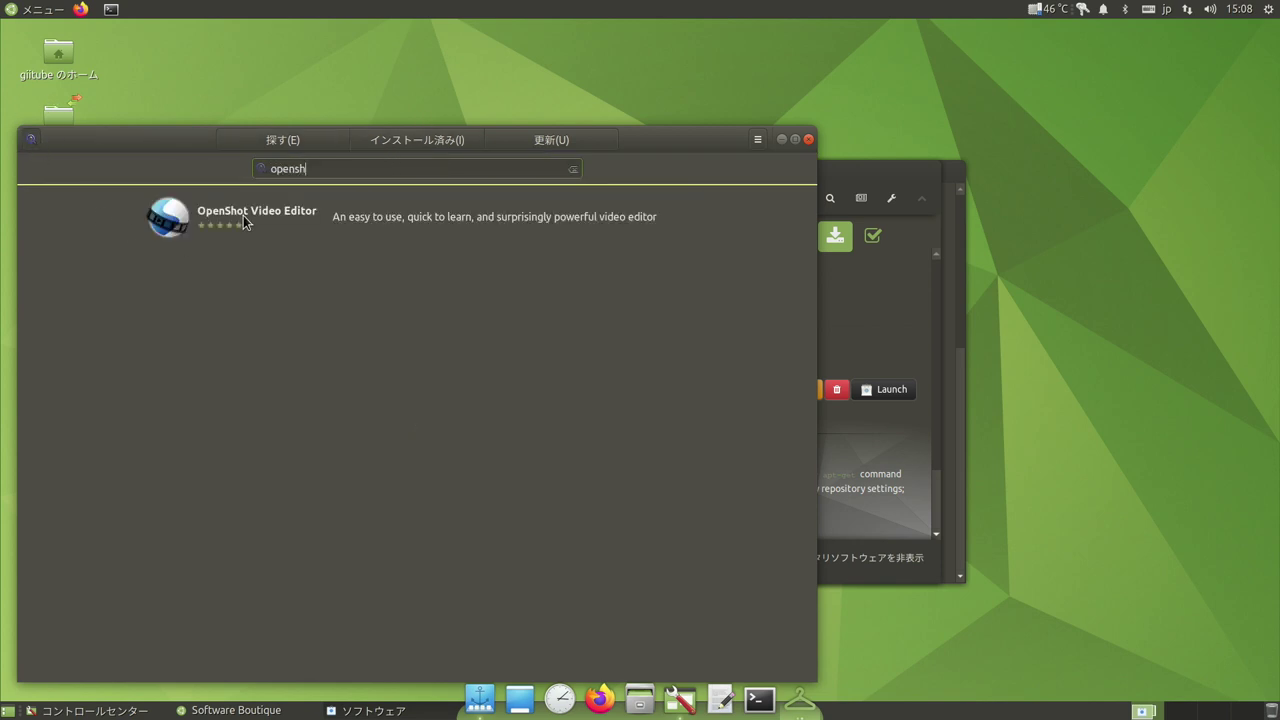
{"action": "left_click", "coordinate": [243, 214]}
{"action": "left_click_drag", "start_coordinate": [606, 138], "coordinate": [610, 25]}
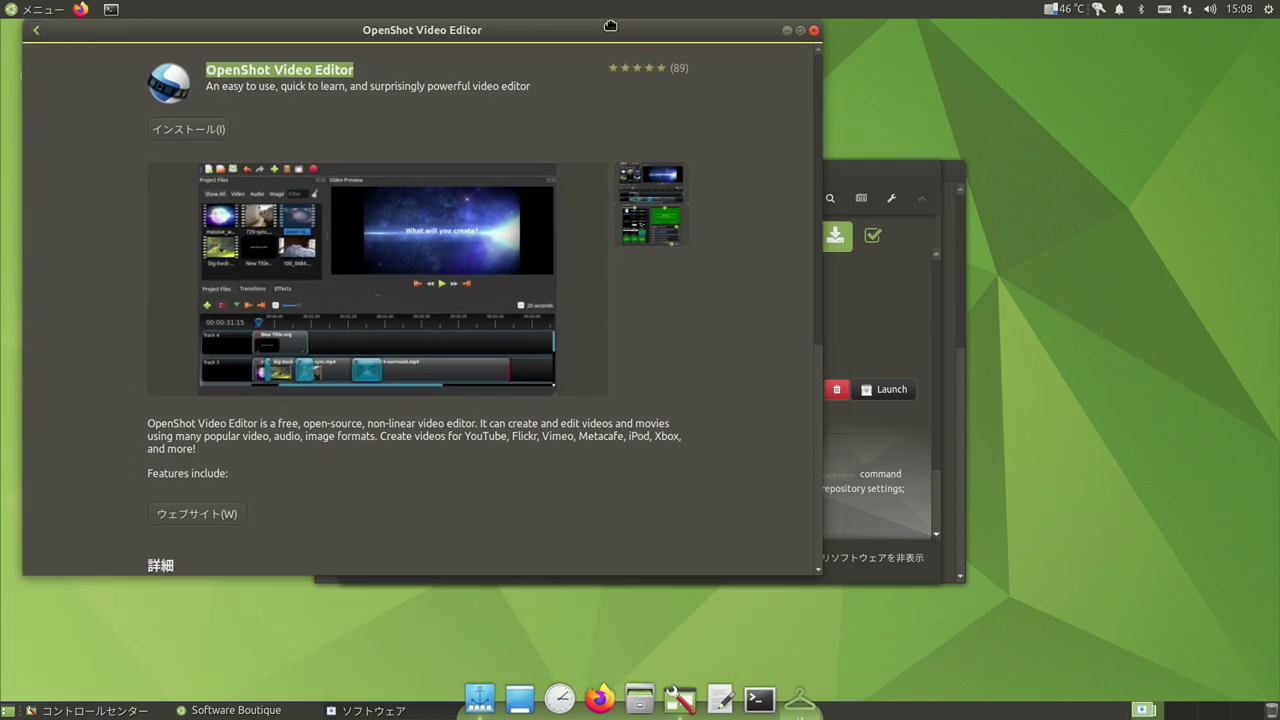
{"action": "left_click", "coordinate": [194, 136]}
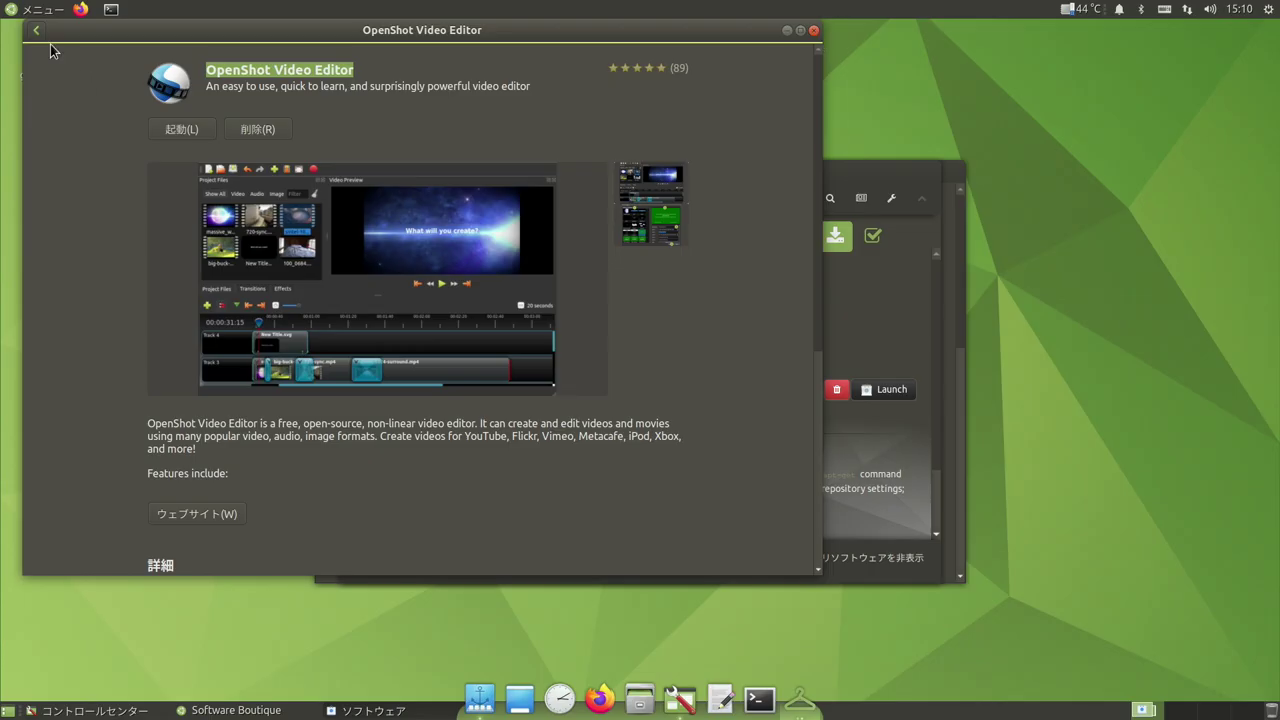
- Search the store for "kdenlive" and install Kdenlive, authenticating with the account password, and close the store windows
{"action": "left_click", "coordinate": [36, 31]}
{"action": "left_click", "coordinate": [38, 33]}
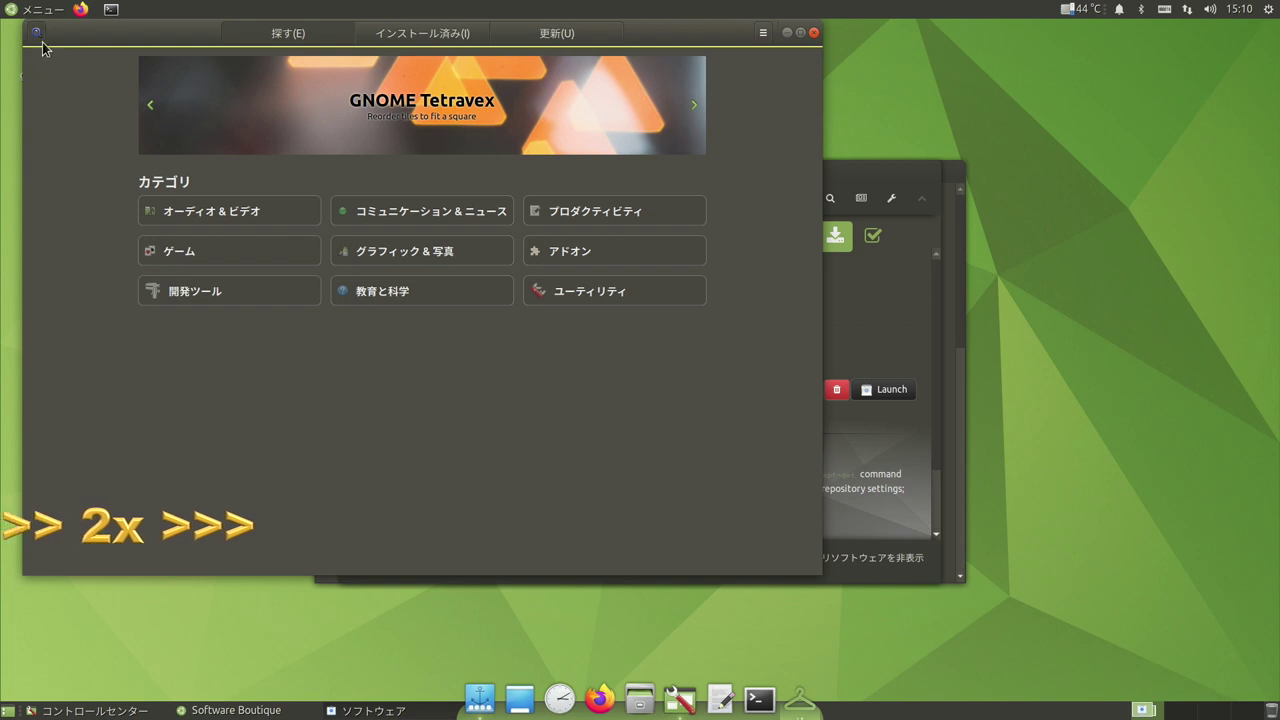
{"action": "type", "text": "kdenlive"}
{"action": "left_click", "coordinate": [196, 112]}
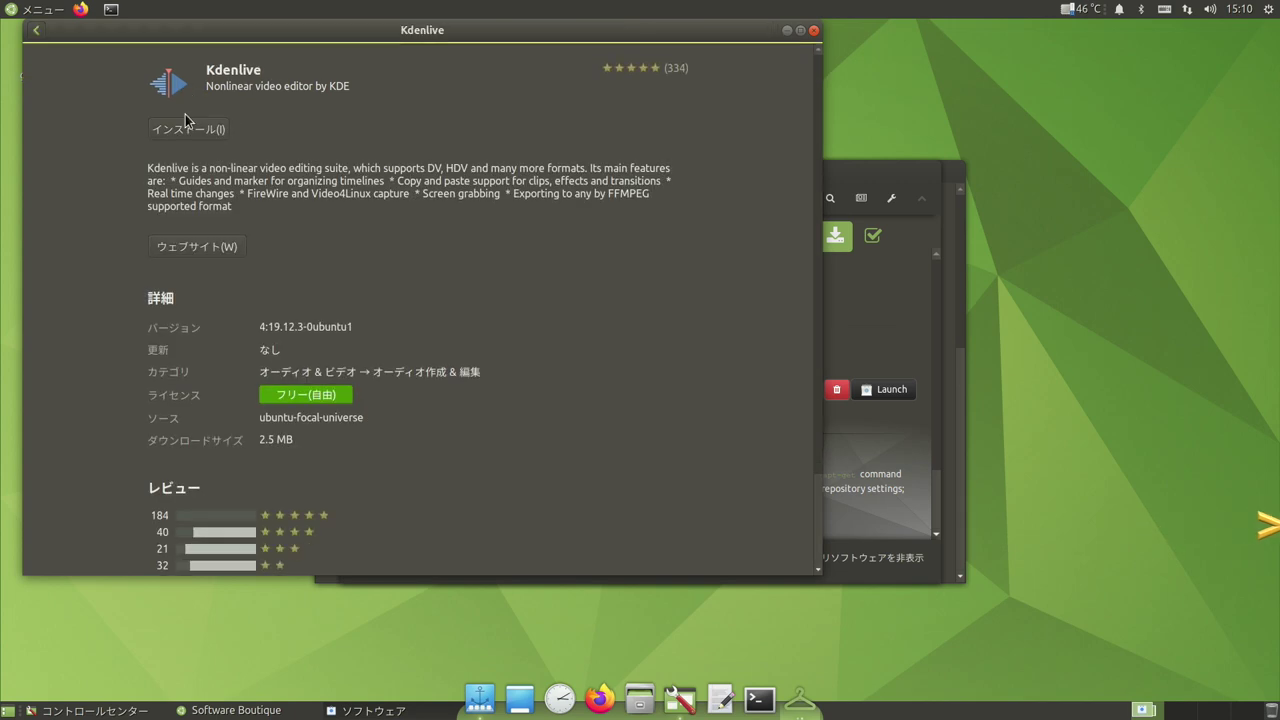
{"action": "left_click", "coordinate": [192, 130]}
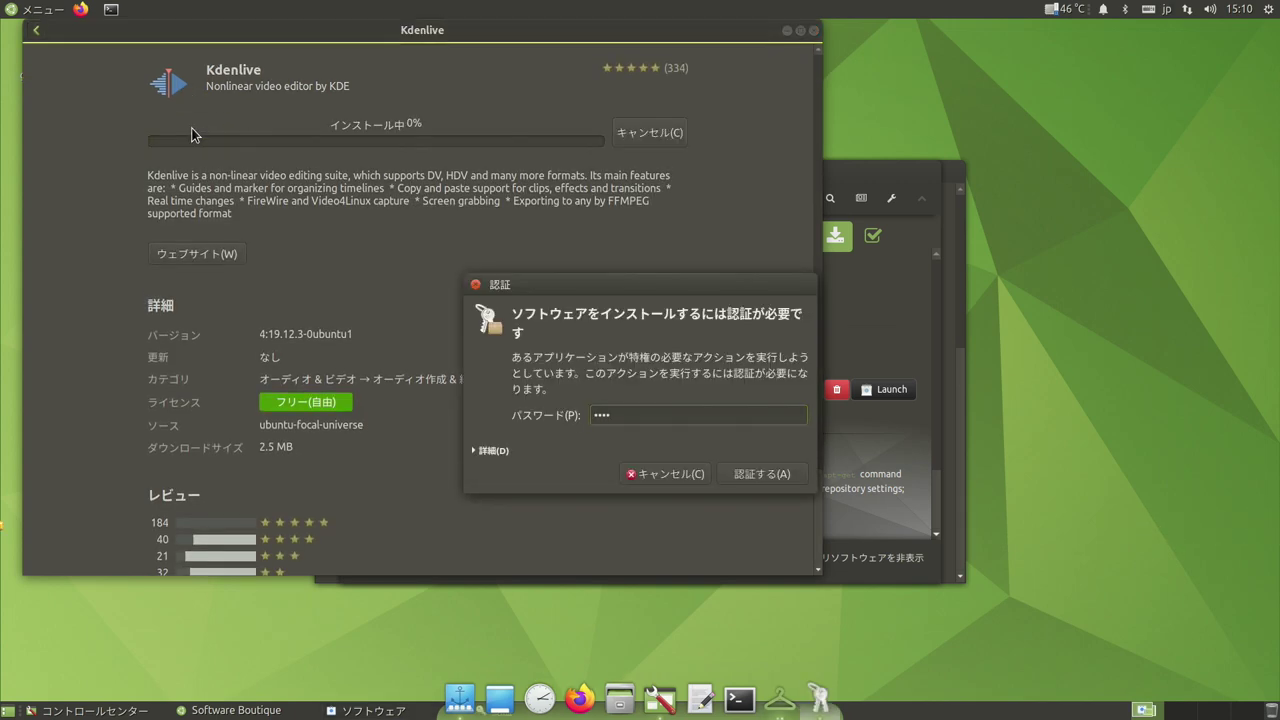
{"action": "key", "text": "Return"}
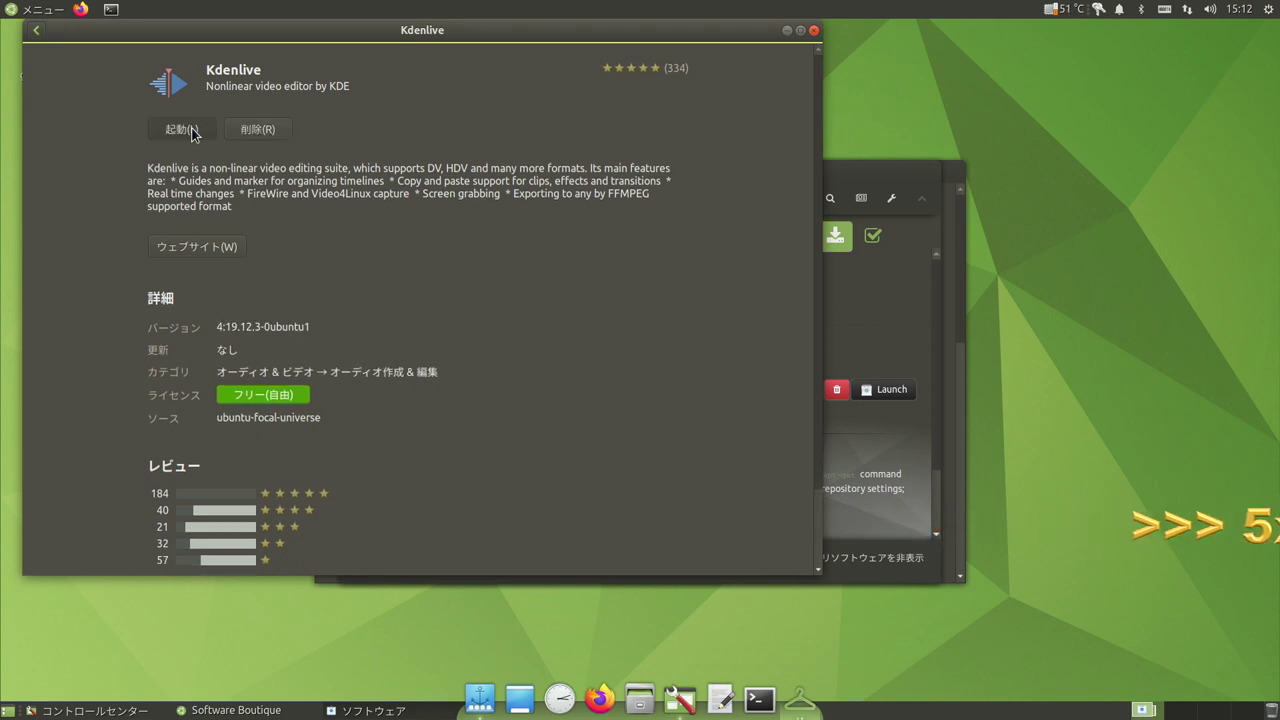
{"action": "left_click", "coordinate": [814, 31]}
{"action": "left_click", "coordinate": [354, 172]}
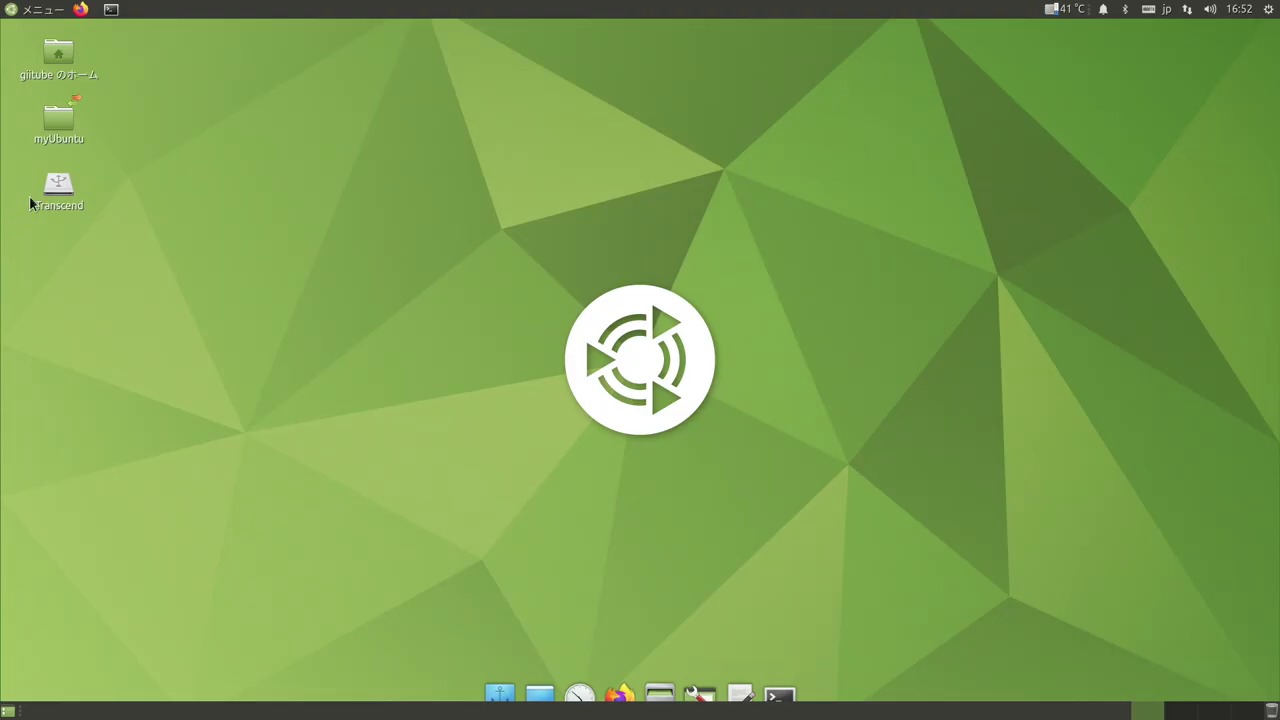
- Open the samples folder on the Transcend drive and move its window to the desktop's edge
{"action": "double_click", "coordinate": [45, 192]}
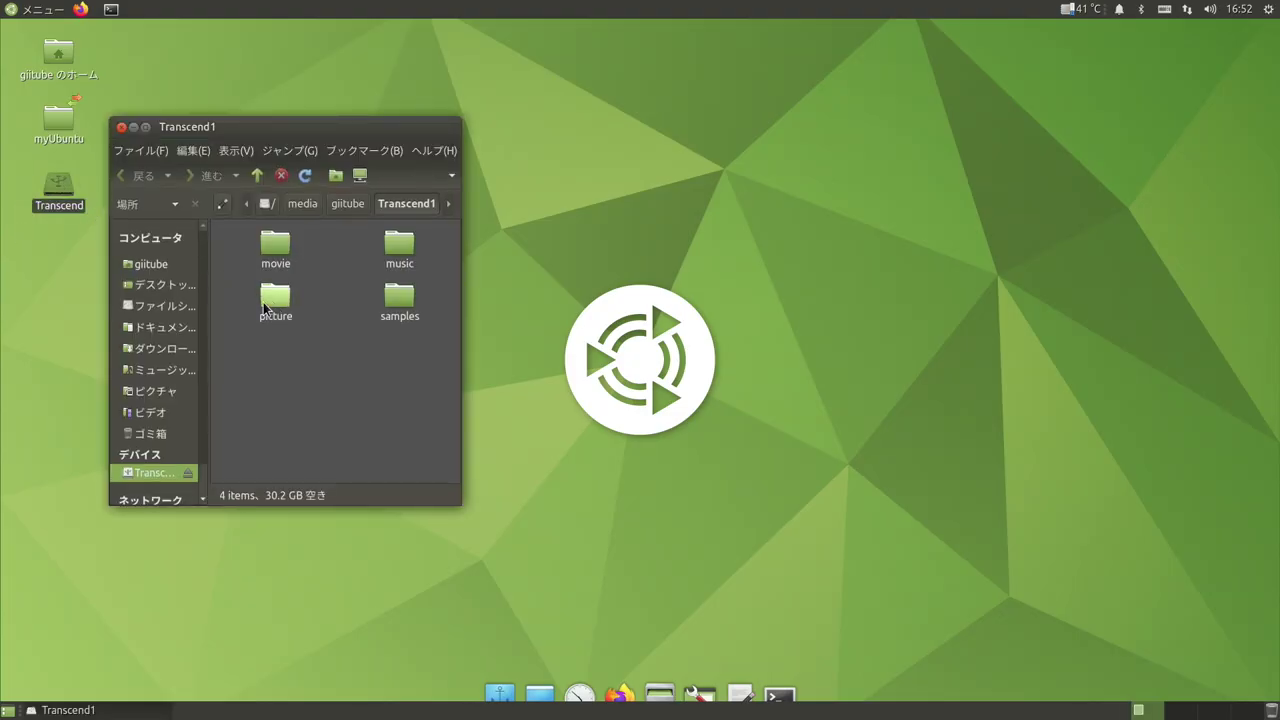
{"action": "double_click", "coordinate": [397, 300]}
{"action": "left_click_drag", "start_coordinate": [406, 137], "coordinate": [176, 250]}
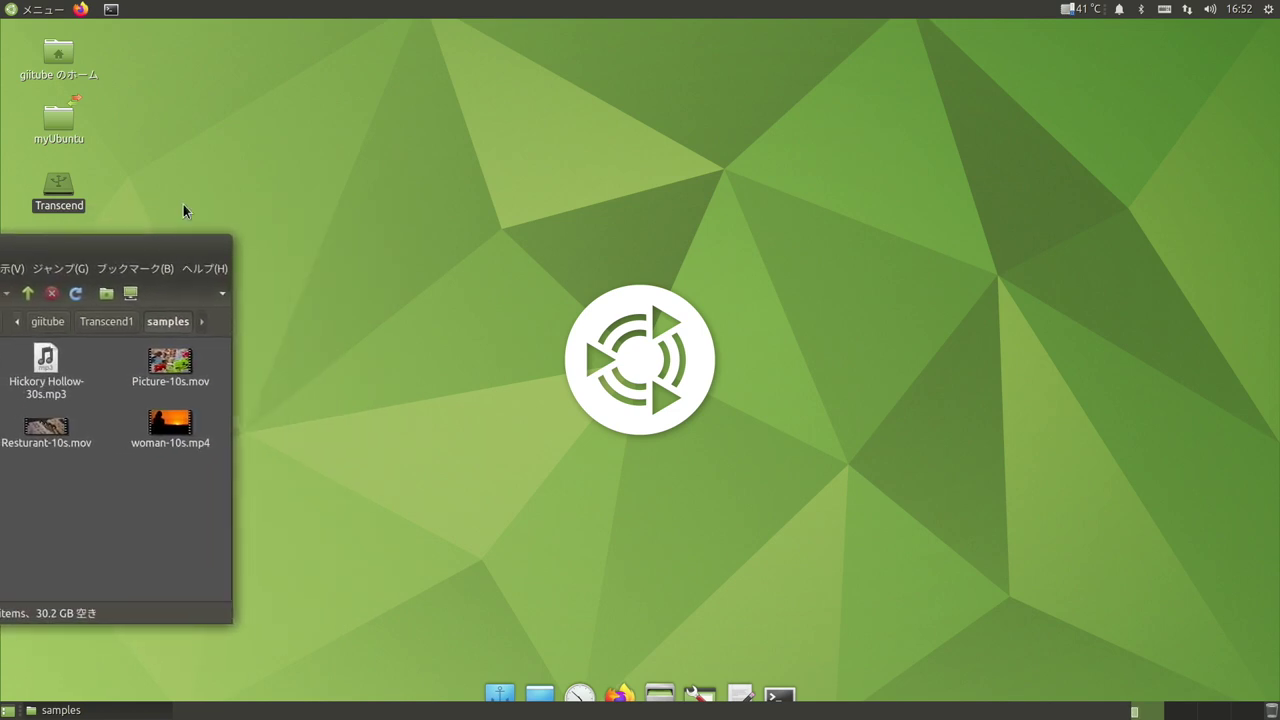
- Launch OpenShot Video Editor from the installed sound and video applications
{"action": "left_click", "coordinate": [37, 11]}
{"action": "mouse_move", "coordinate": [63, 198]}
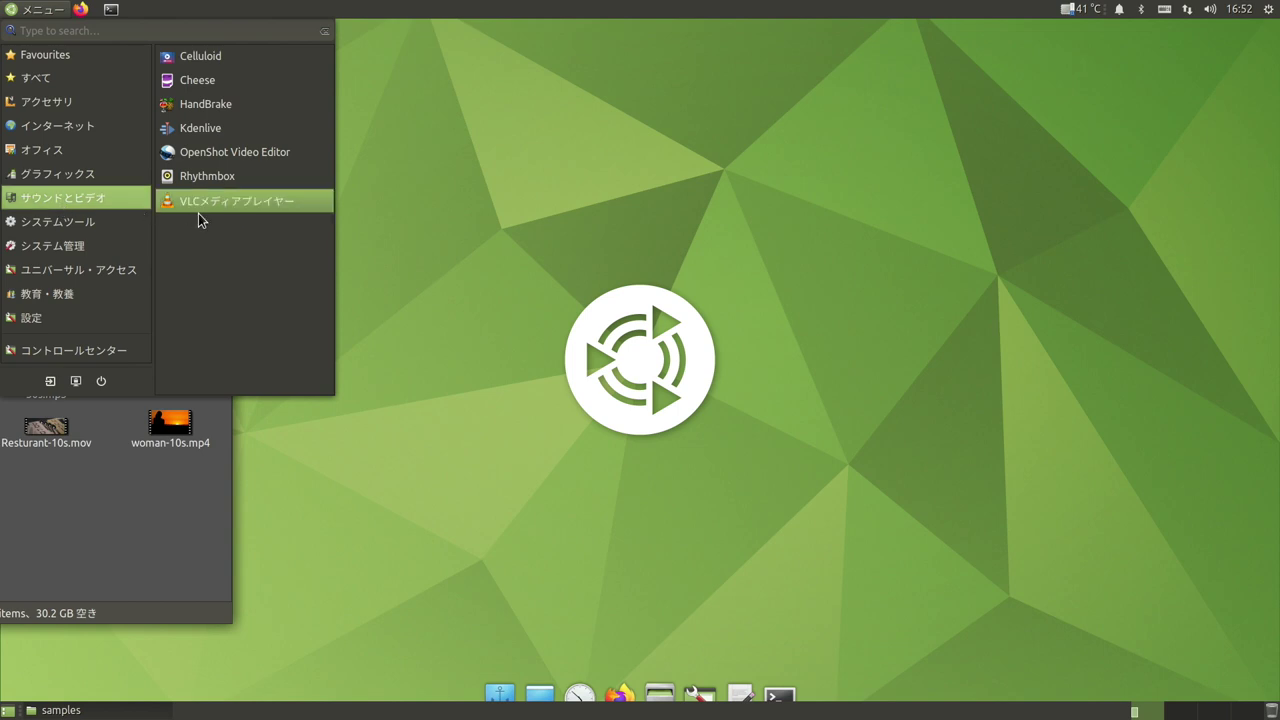
{"action": "left_click", "coordinate": [239, 156]}
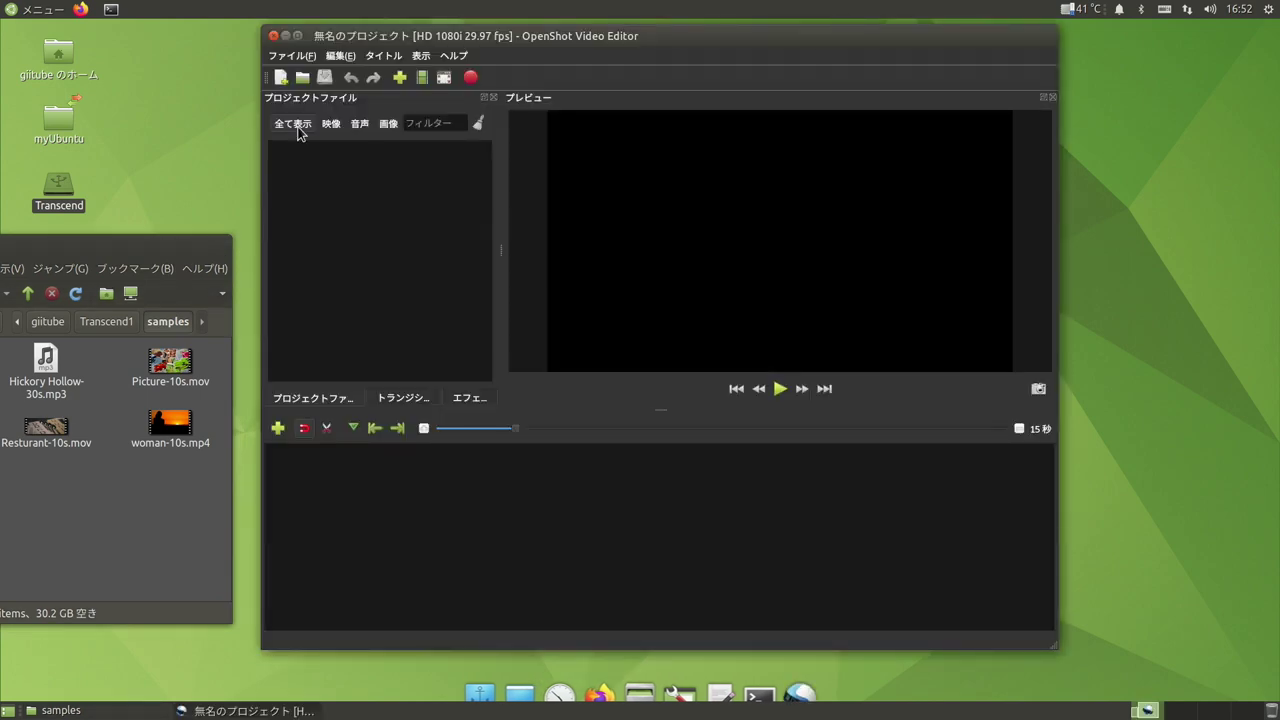
- Import all four media files from the samples folder into the OpenShot project files
{"action": "left_click_drag", "start_coordinate": [383, 33], "coordinate": [357, 28]}
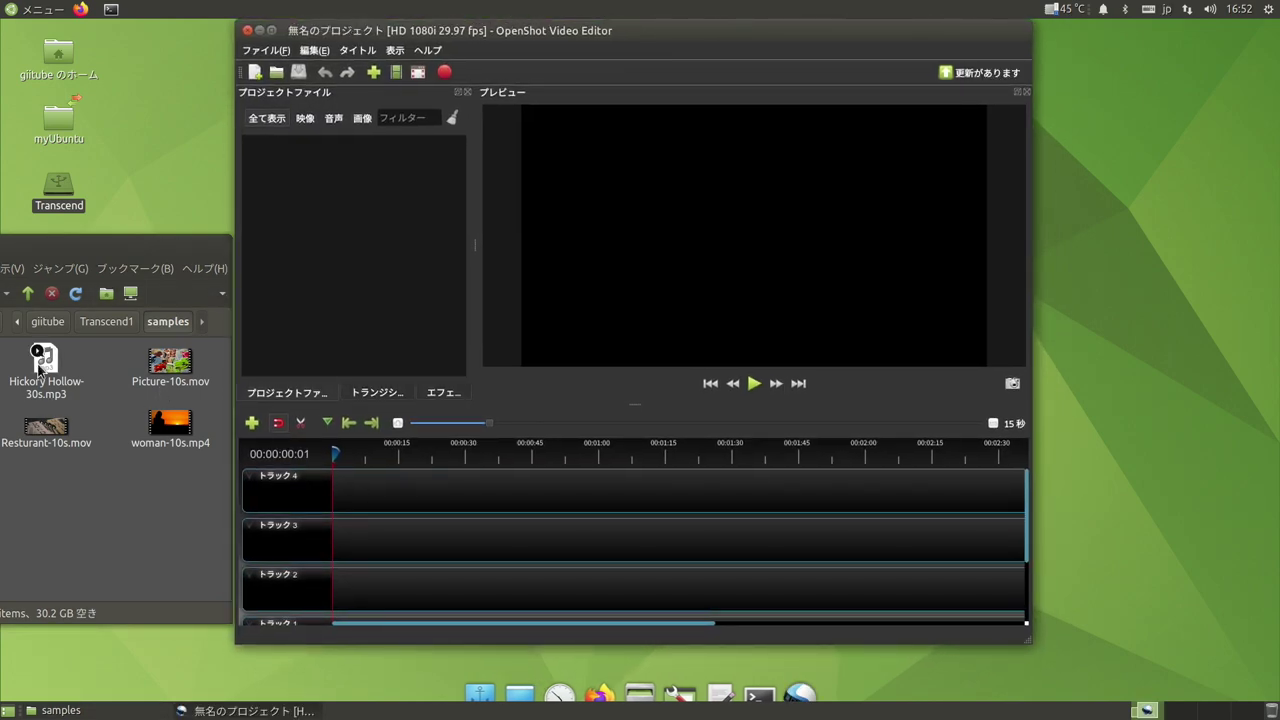
{"action": "left_click_drag", "start_coordinate": [15, 360], "coordinate": [197, 465]}
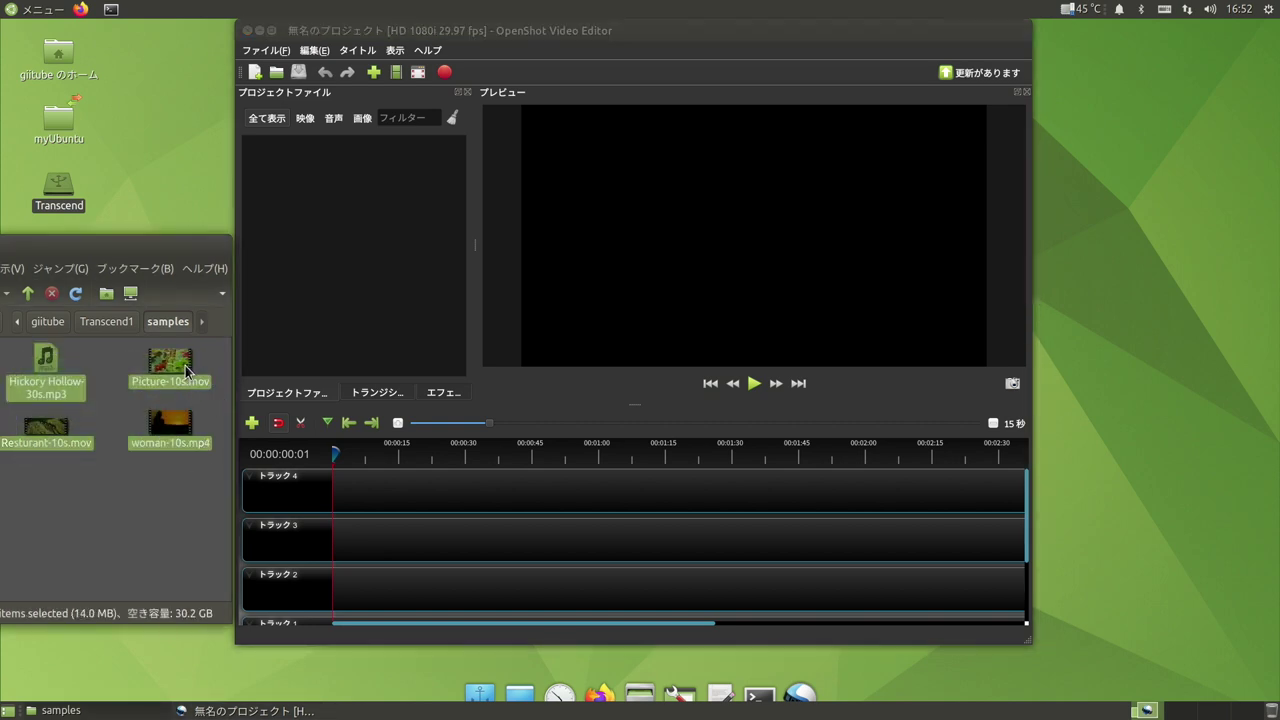
{"action": "left_click_drag", "start_coordinate": [180, 366], "coordinate": [371, 246]}
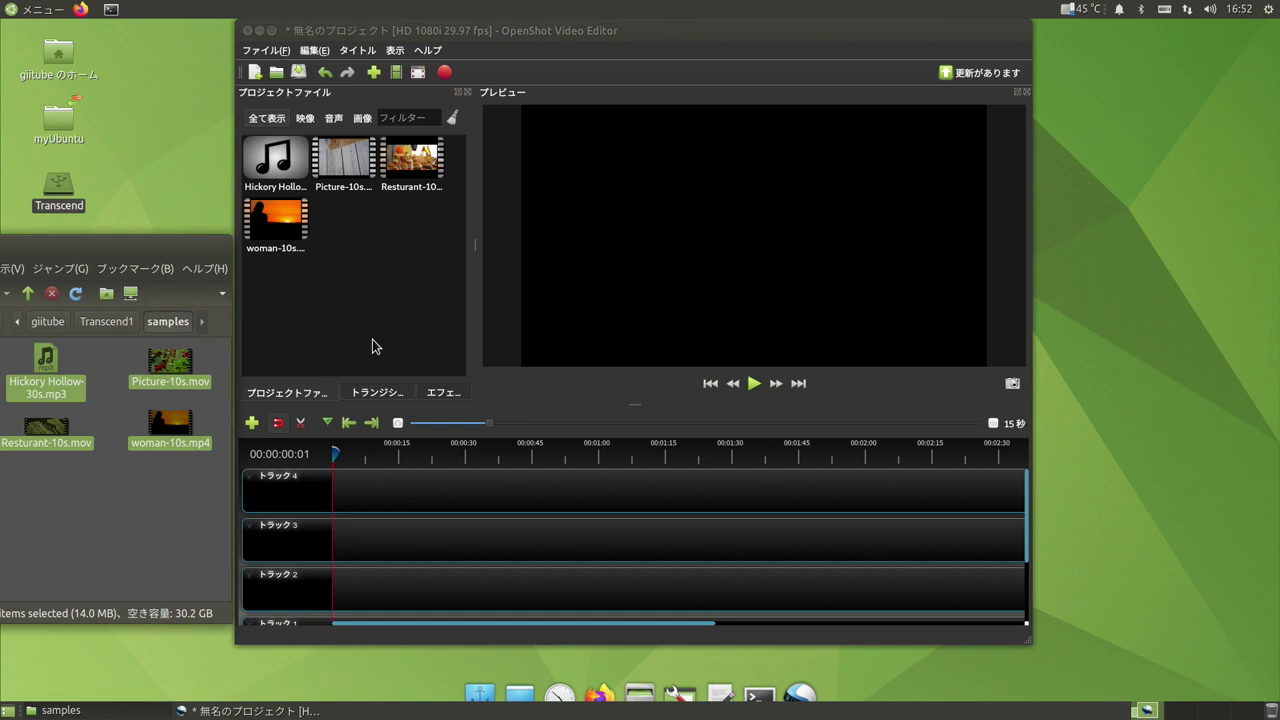
- Place woman-10s.mp4, Resturant-10s.mov and Picture-10s.mov end to end on track 3, starting at the timeline's beginning
{"action": "left_click_drag", "start_coordinate": [253, 233], "coordinate": [350, 524]}
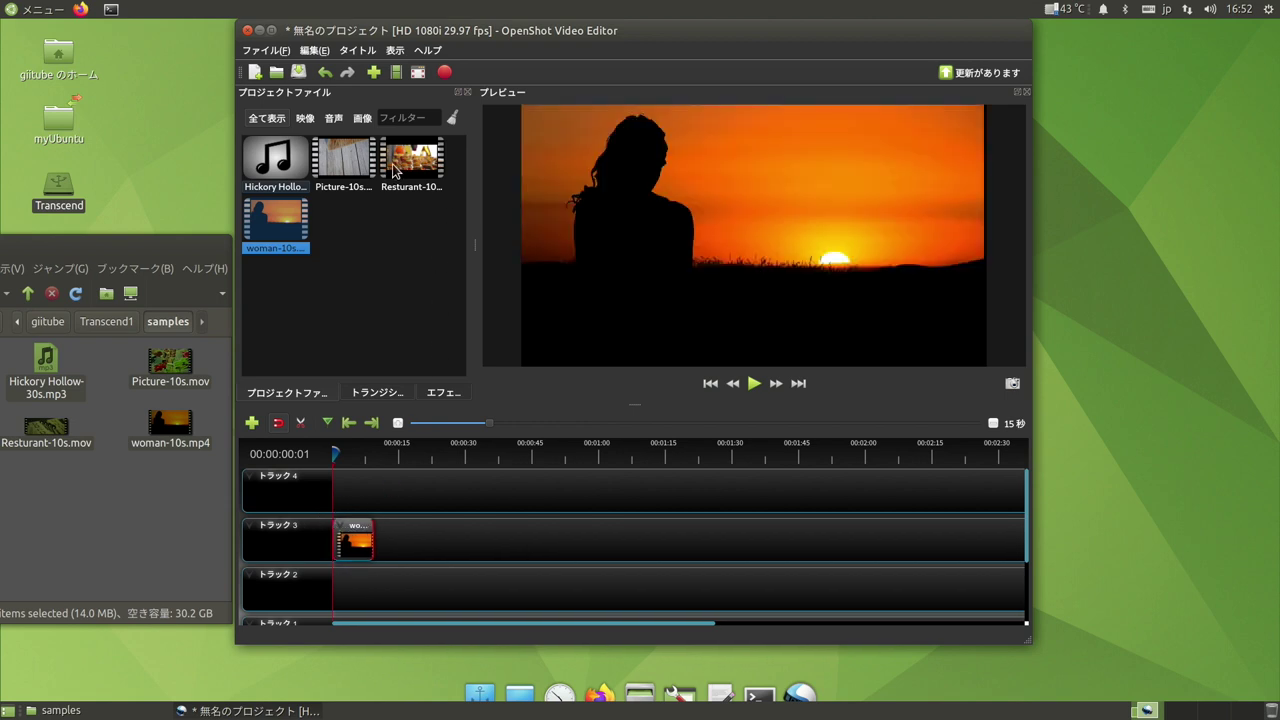
{"action": "left_click_drag", "start_coordinate": [398, 176], "coordinate": [381, 546]}
{"action": "left_click_drag", "start_coordinate": [343, 164], "coordinate": [421, 548]}
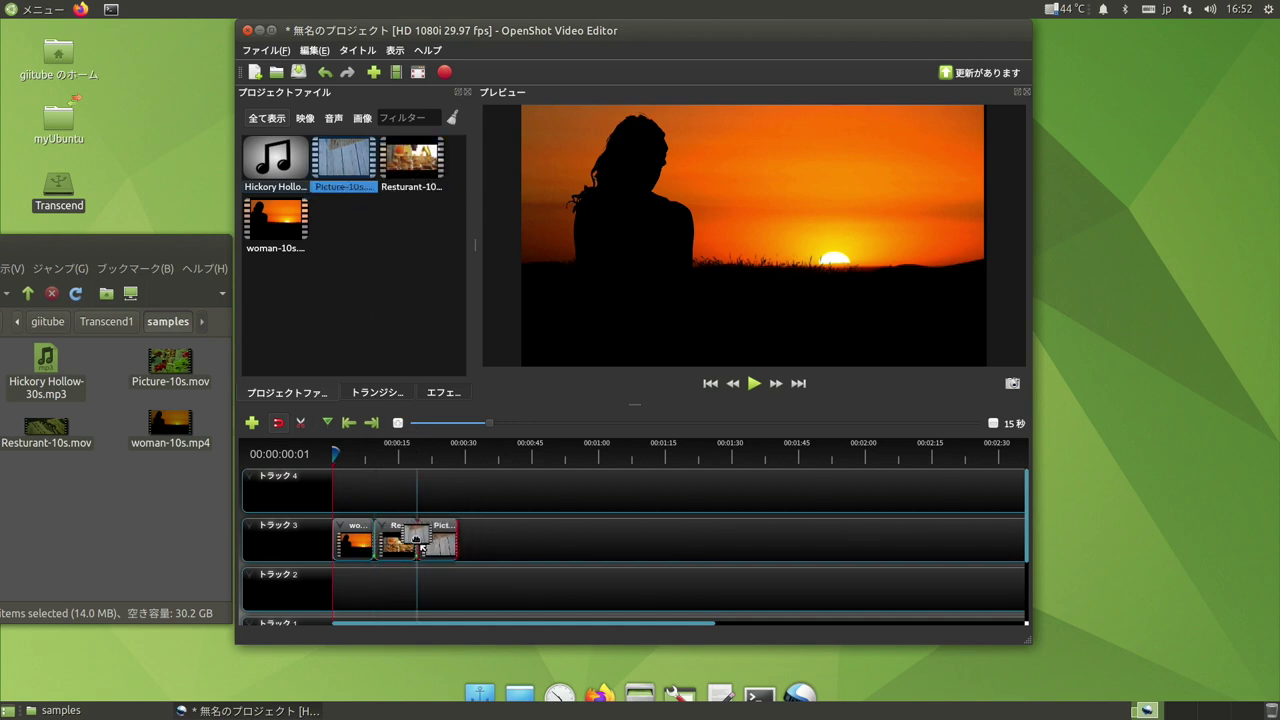
- Overlap each clip on track 3 slightly with the preceding one to create transitions at both joins
{"action": "left_click_drag", "start_coordinate": [470, 426], "coordinate": [449, 430]}
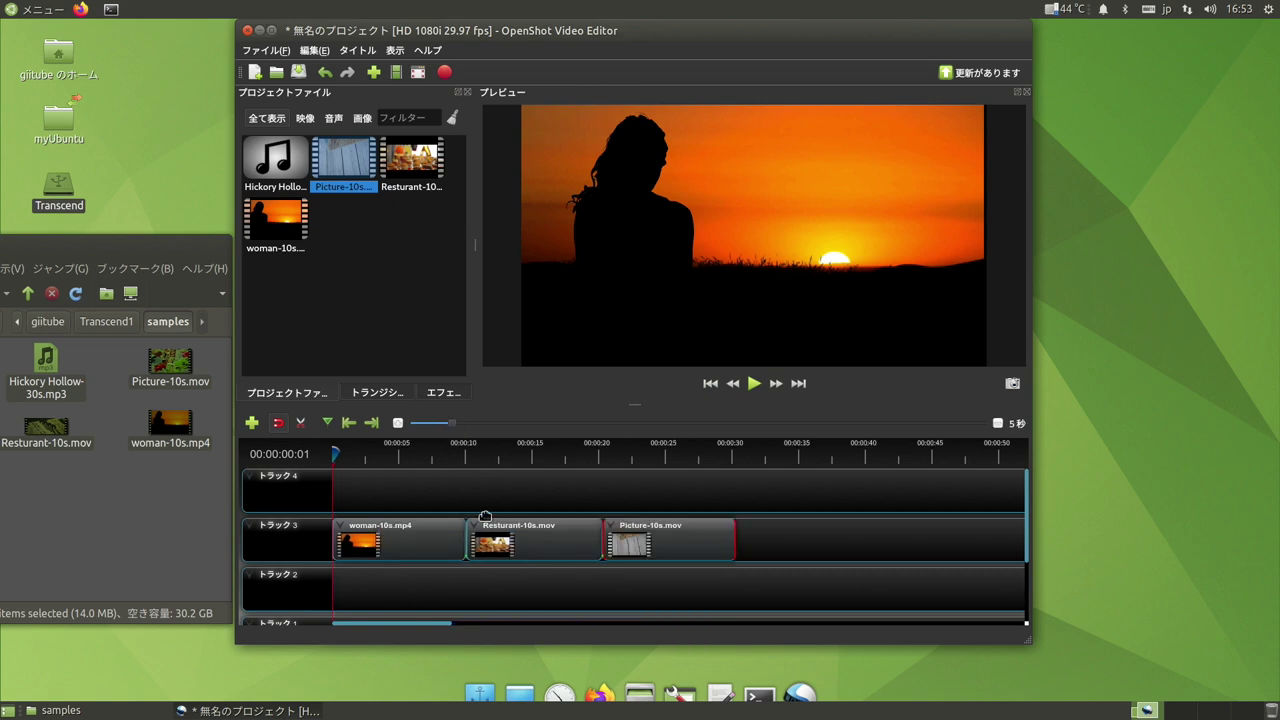
{"action": "left_click_drag", "start_coordinate": [531, 527], "coordinate": [488, 535]}
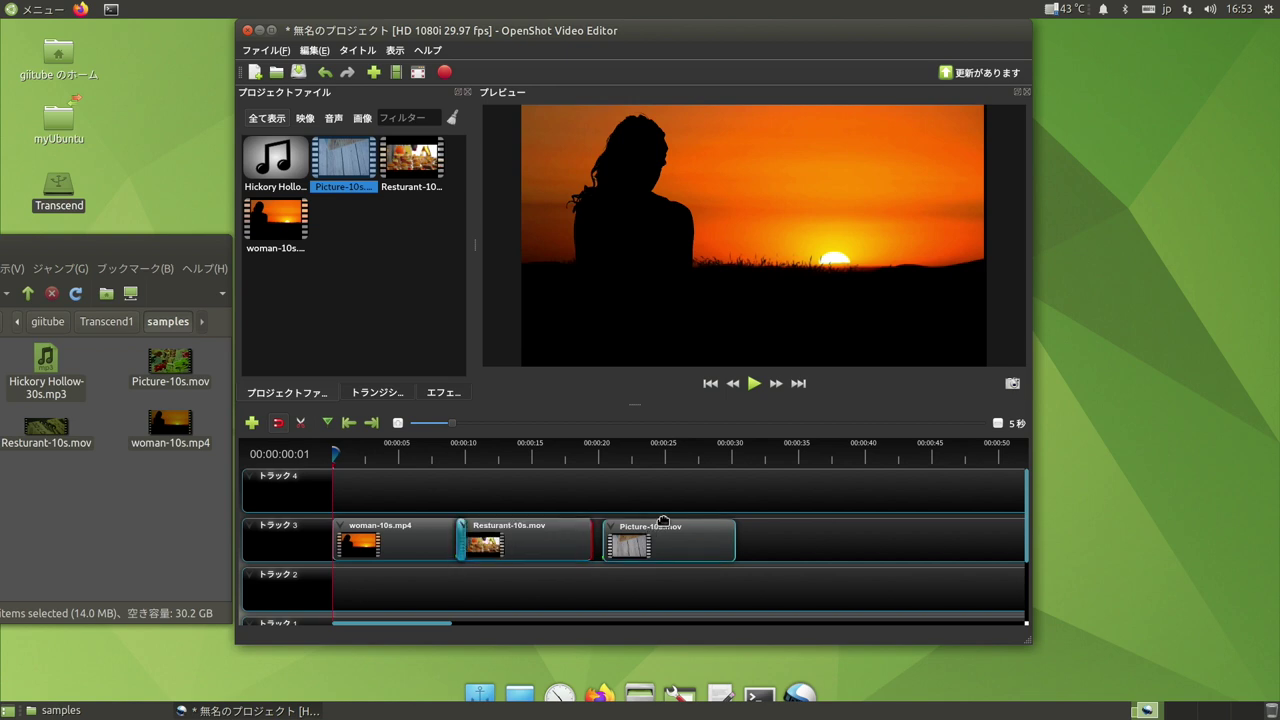
{"action": "left_click_drag", "start_coordinate": [664, 522], "coordinate": [649, 532]}
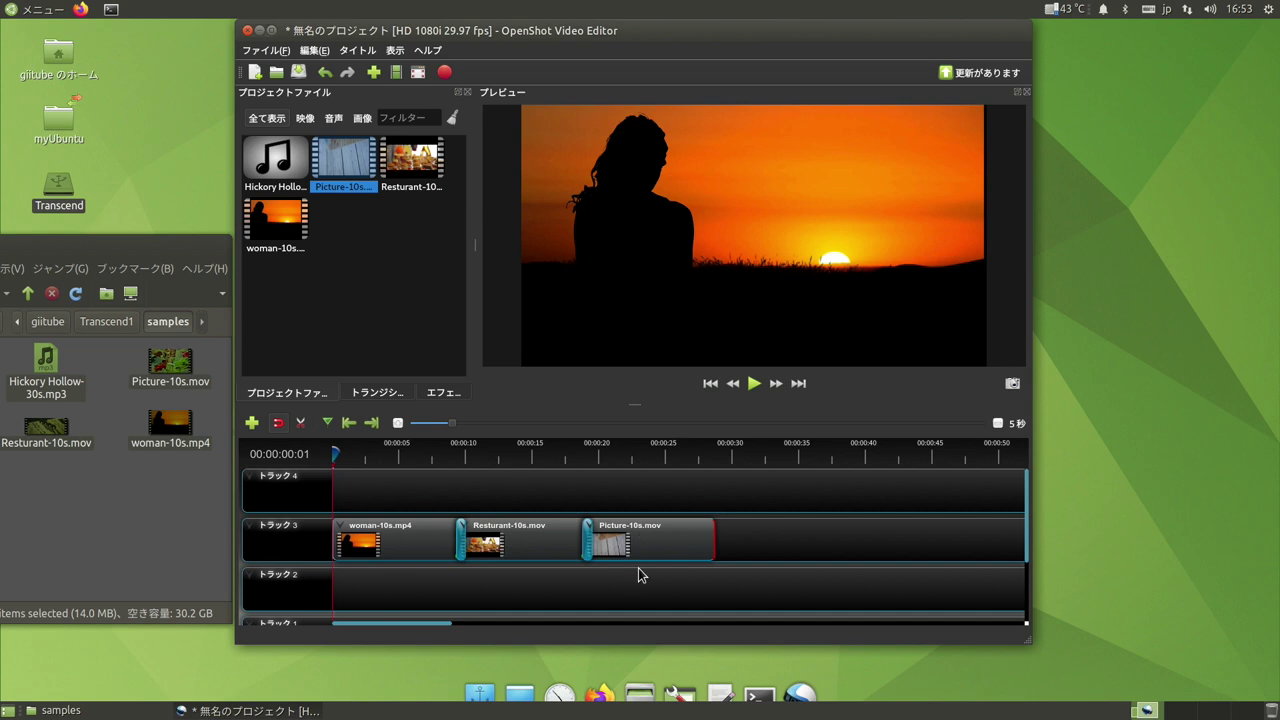
- Create a title from the Camera border template with the text "OpenShot" and a magenta text colour
{"action": "left_click", "coordinate": [357, 50]}
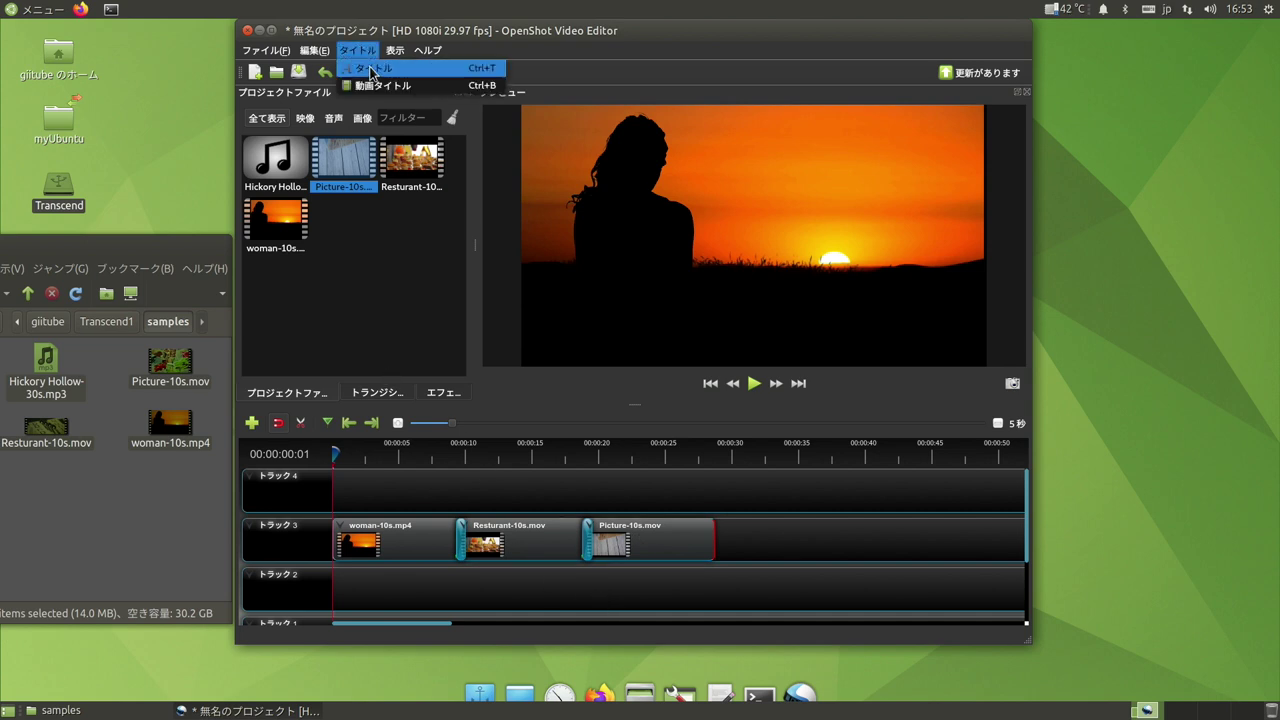
{"action": "left_click", "coordinate": [375, 63]}
{"action": "left_click", "coordinate": [555, 298]}
{"action": "double_click", "coordinate": [778, 380]}
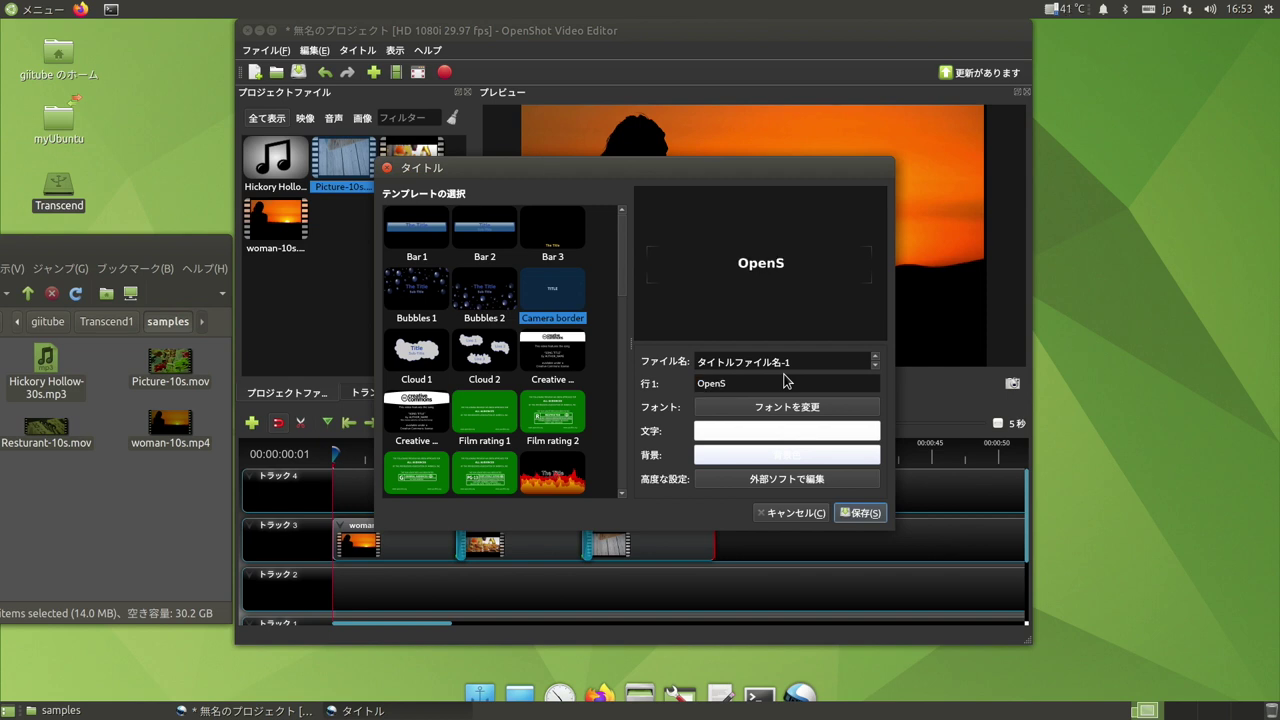
{"action": "left_click", "coordinate": [840, 430]}
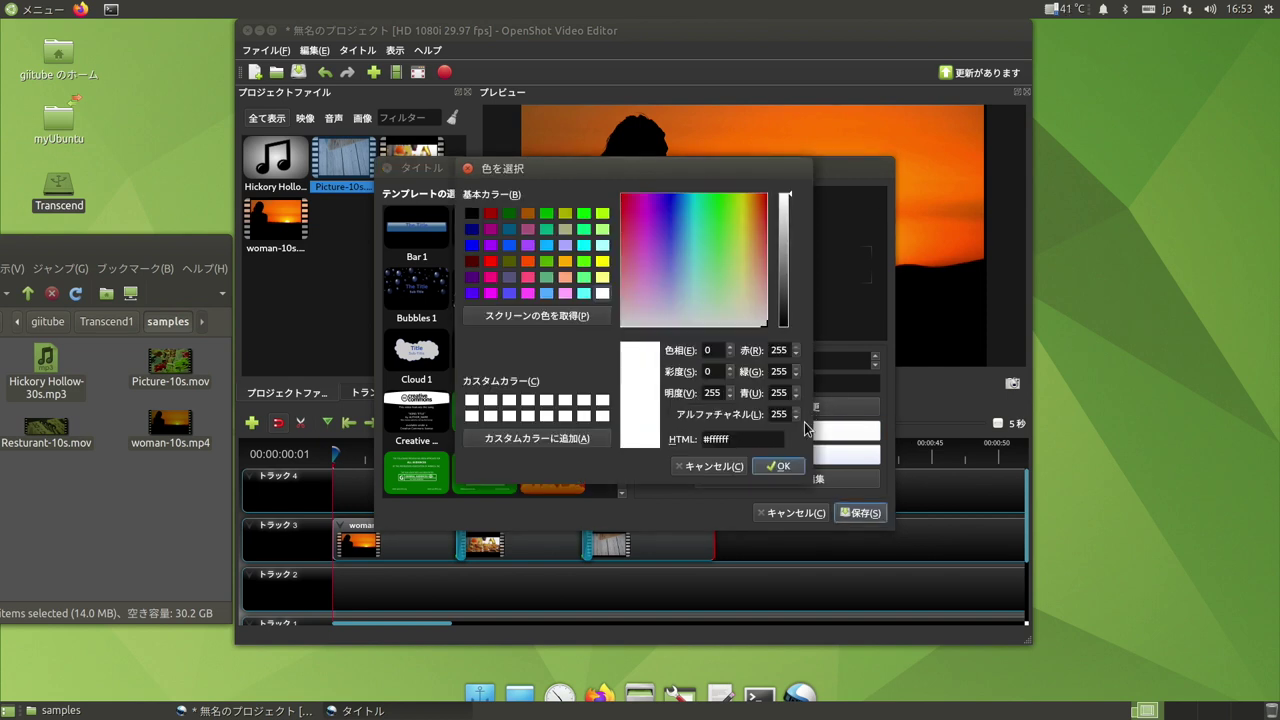
{"action": "left_click", "coordinate": [490, 283]}
{"action": "left_click", "coordinate": [780, 466]}
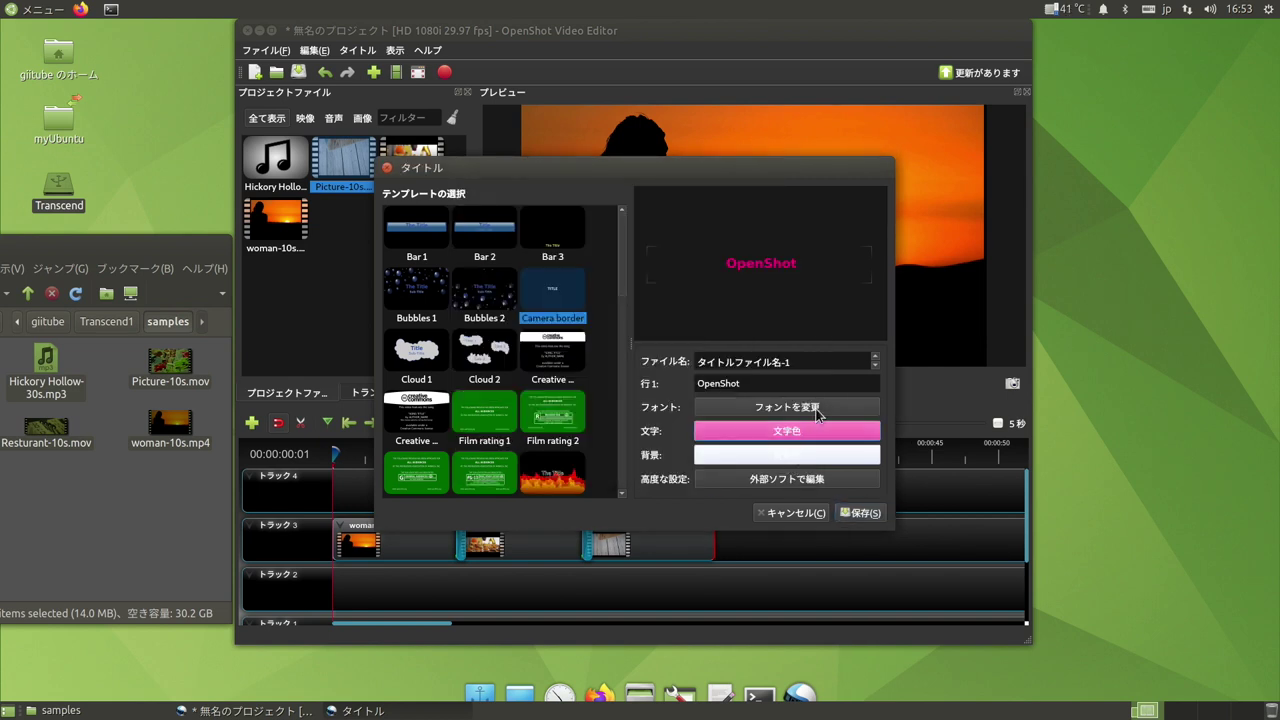
- Set the title's font to Arial Black at size 48 and save the title to the project
{"action": "left_click", "coordinate": [816, 412]}
{"action": "left_click", "coordinate": [536, 290]}
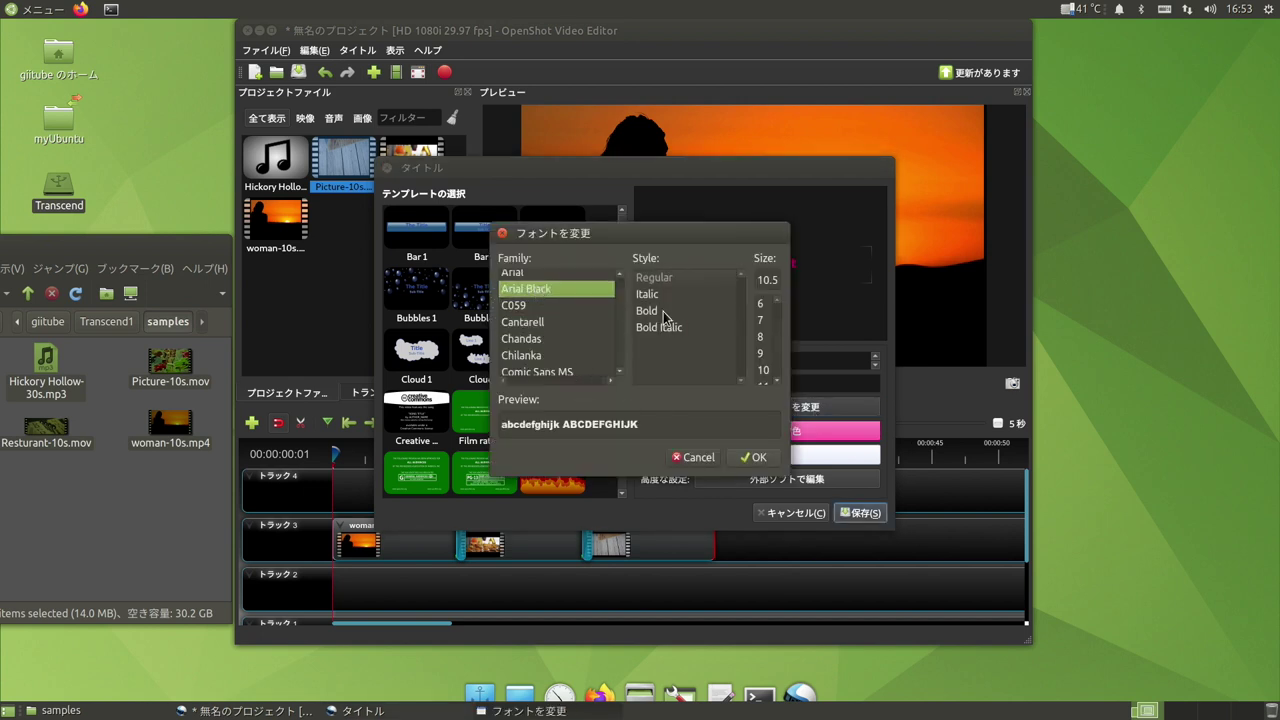
{"action": "left_click", "coordinate": [715, 311]}
{"action": "scroll", "coordinate": [780, 371], "scroll_direction": "down", "scroll_amount": 5}
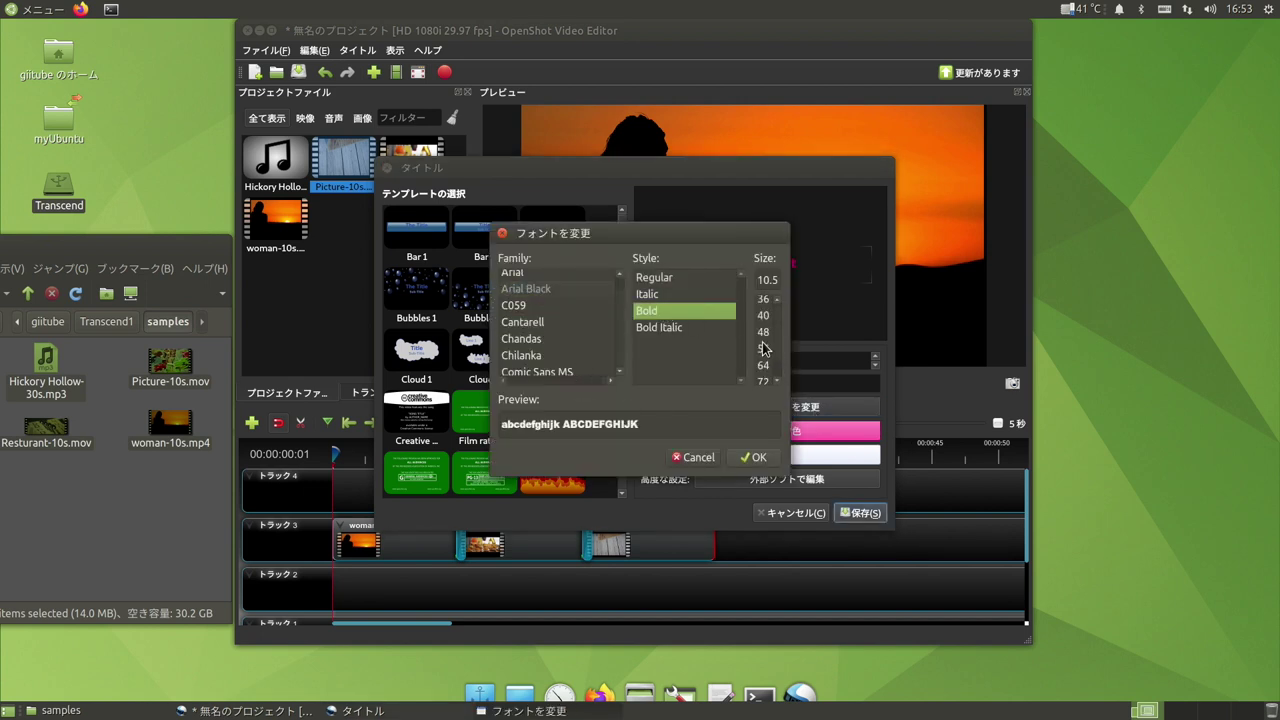
{"action": "left_click", "coordinate": [762, 334]}
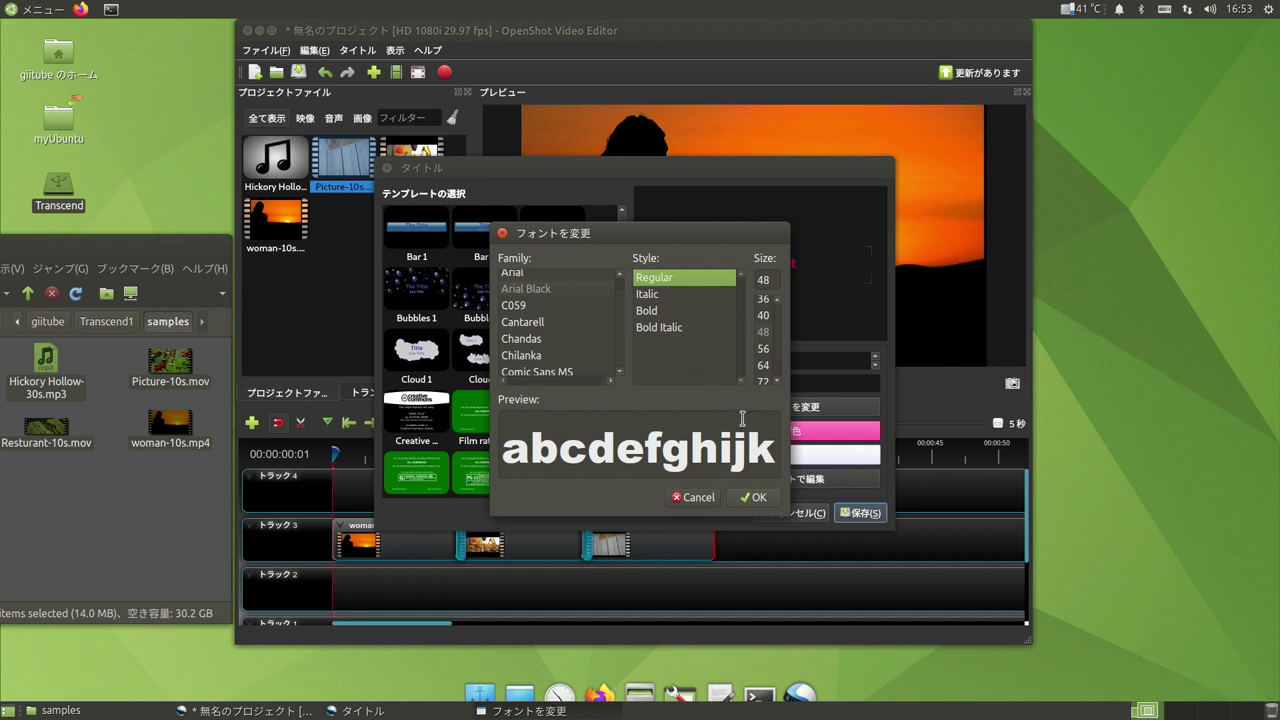
{"action": "left_click", "coordinate": [765, 500]}
{"action": "left_click", "coordinate": [862, 514]}
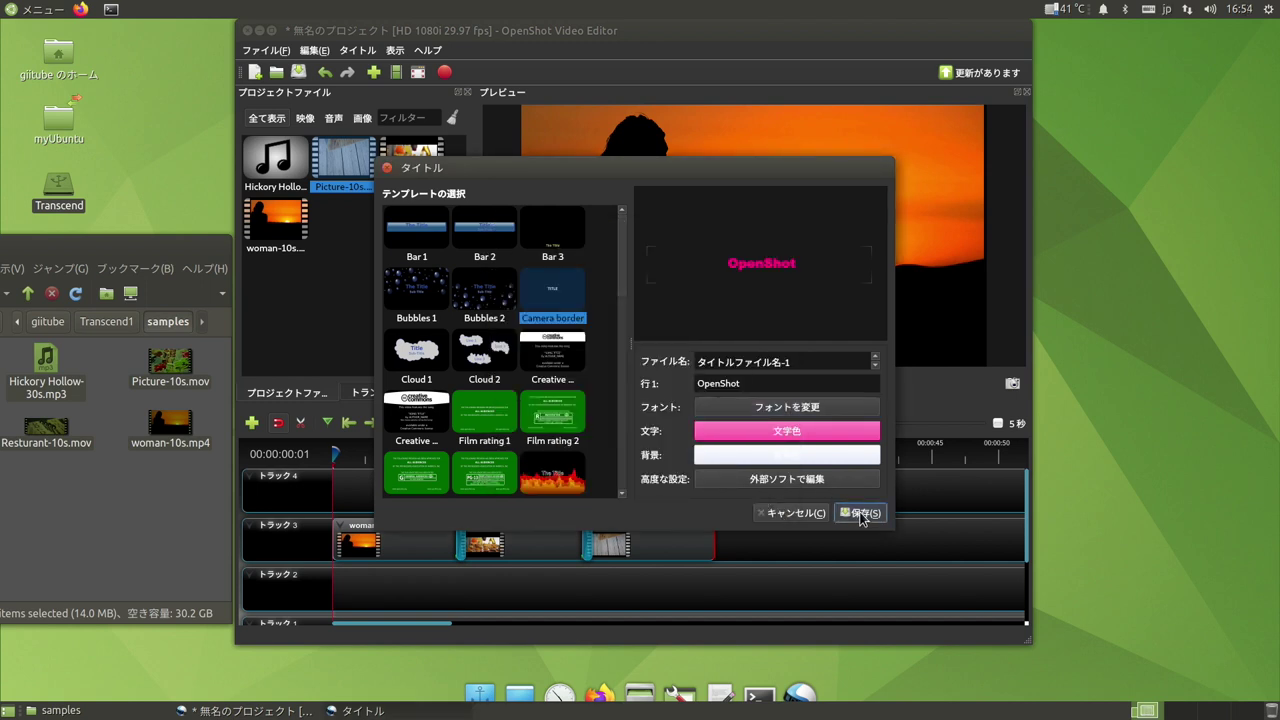
{"action": "left_click", "coordinate": [862, 514]}
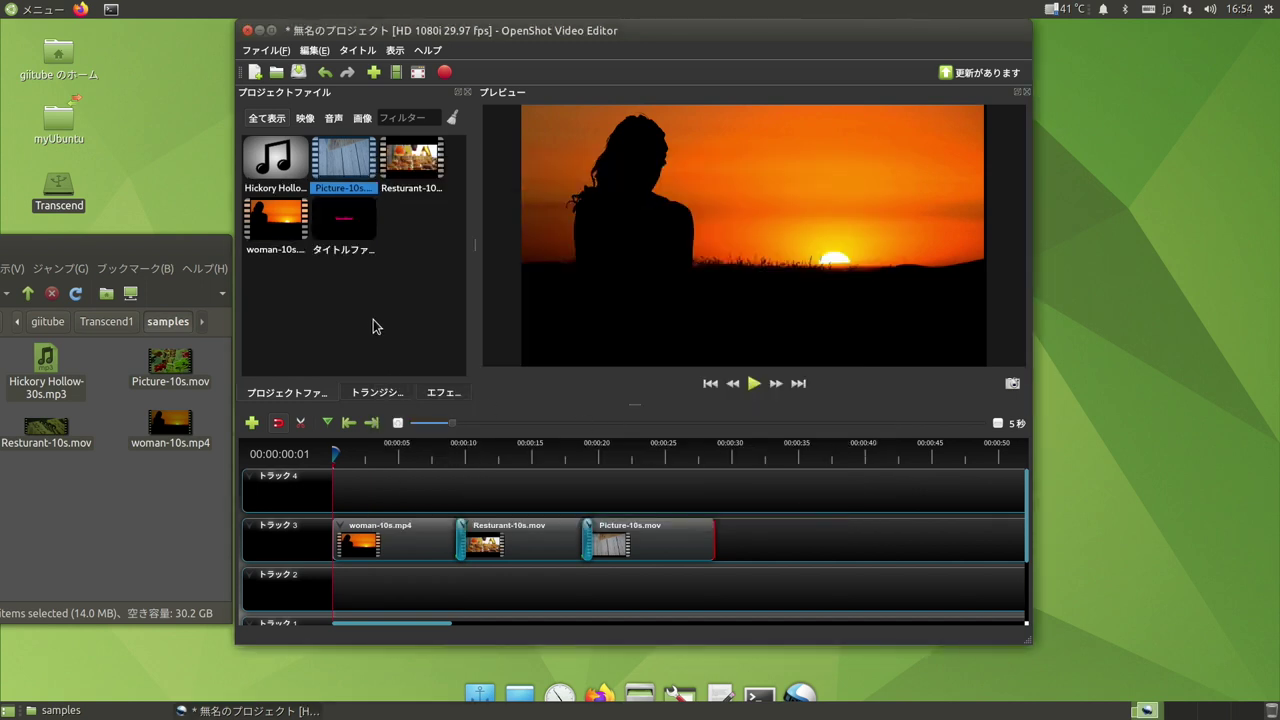
- Place the title at the start of track 4 and shorten it to about 2.5 seconds
{"action": "left_click_drag", "start_coordinate": [347, 229], "coordinate": [357, 507]}
{"action": "left_click_drag", "start_coordinate": [350, 504], "coordinate": [340, 503]}
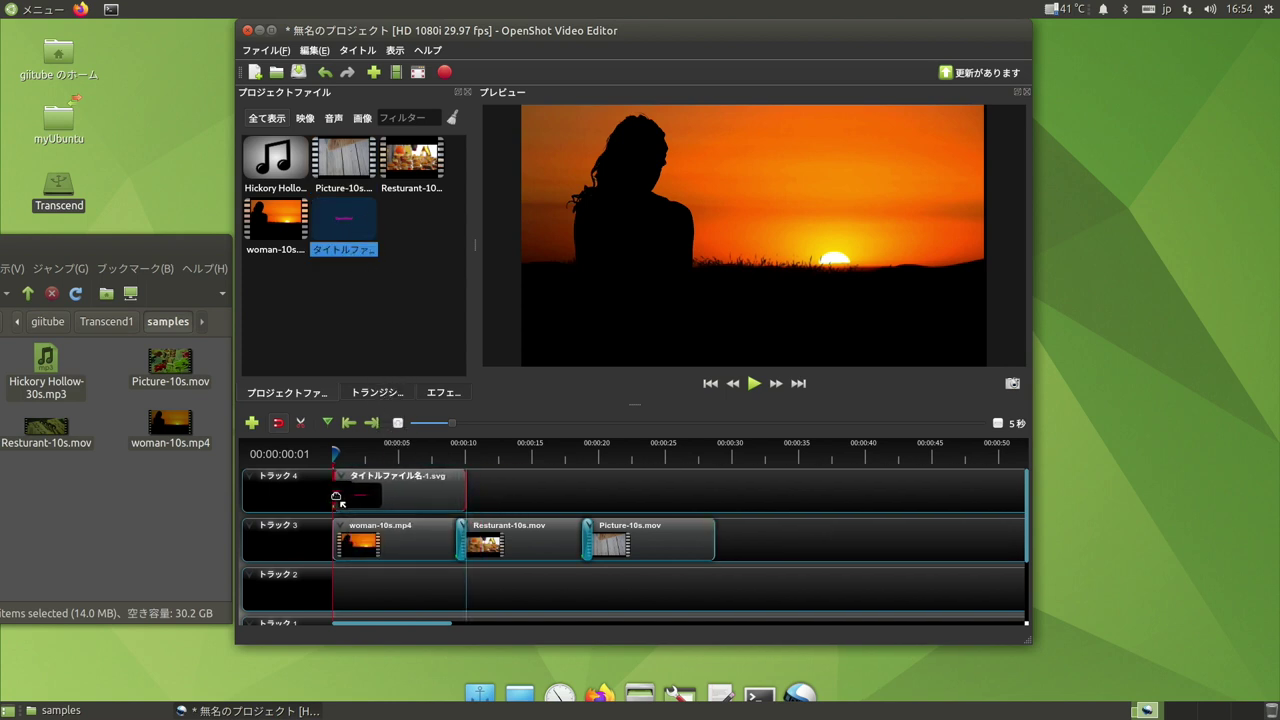
{"action": "left_click_drag", "start_coordinate": [464, 493], "coordinate": [359, 486]}
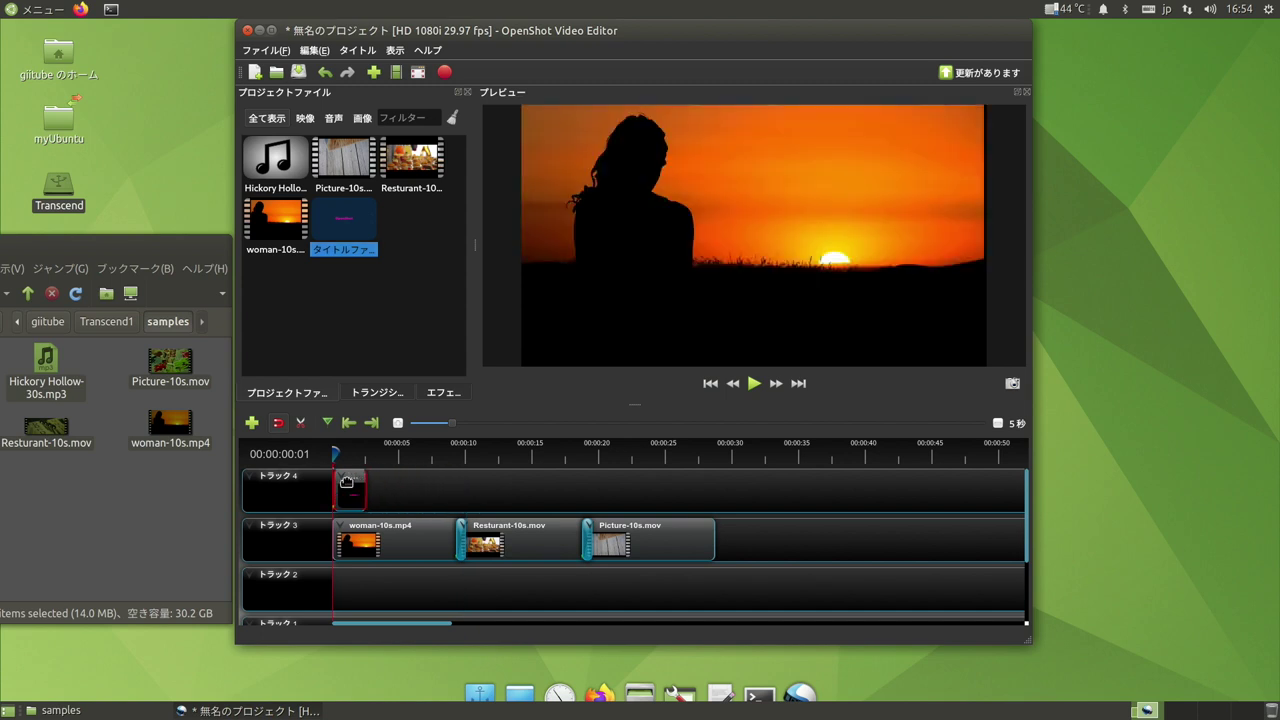
- Move the title to start about 1 second into track 4 and extend it to about 3.5 seconds
{"action": "left_click_drag", "start_coordinate": [346, 486], "coordinate": [362, 485]}
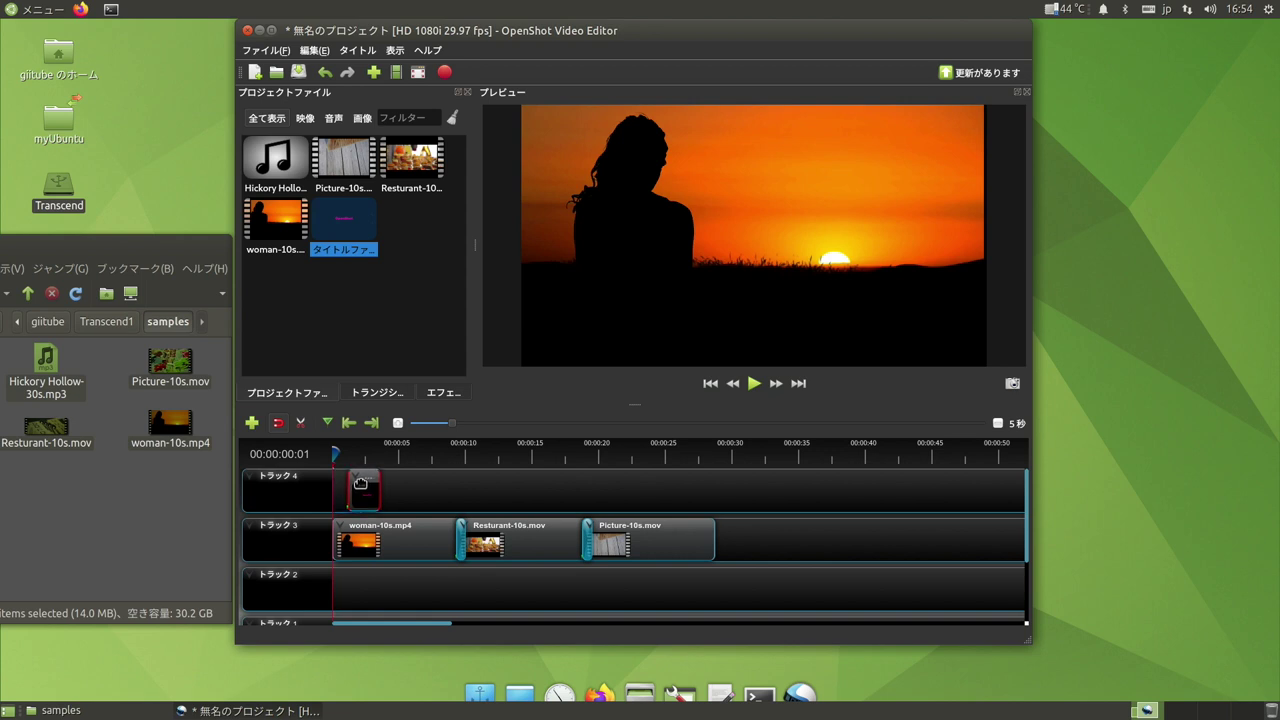
{"action": "mouse_move", "coordinate": [381, 492]}
{"action": "left_mouse_down"}
{"action": "mouse_move", "coordinate": [350, 480]}
{"action": "mouse_move", "coordinate": [373, 481]}
{"action": "left_mouse_up"}
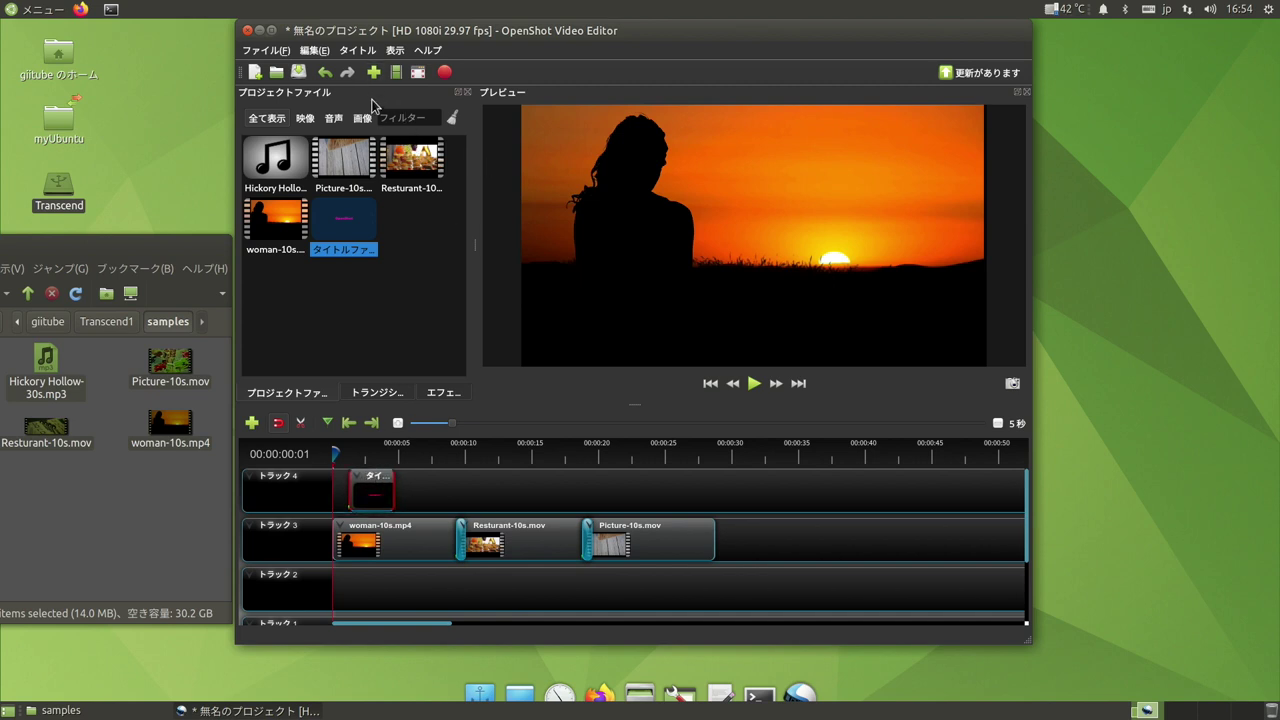
- Add a fade transition at the start of the title clip and shorten it to about 1.5 seconds
{"action": "left_click", "coordinate": [377, 392]}
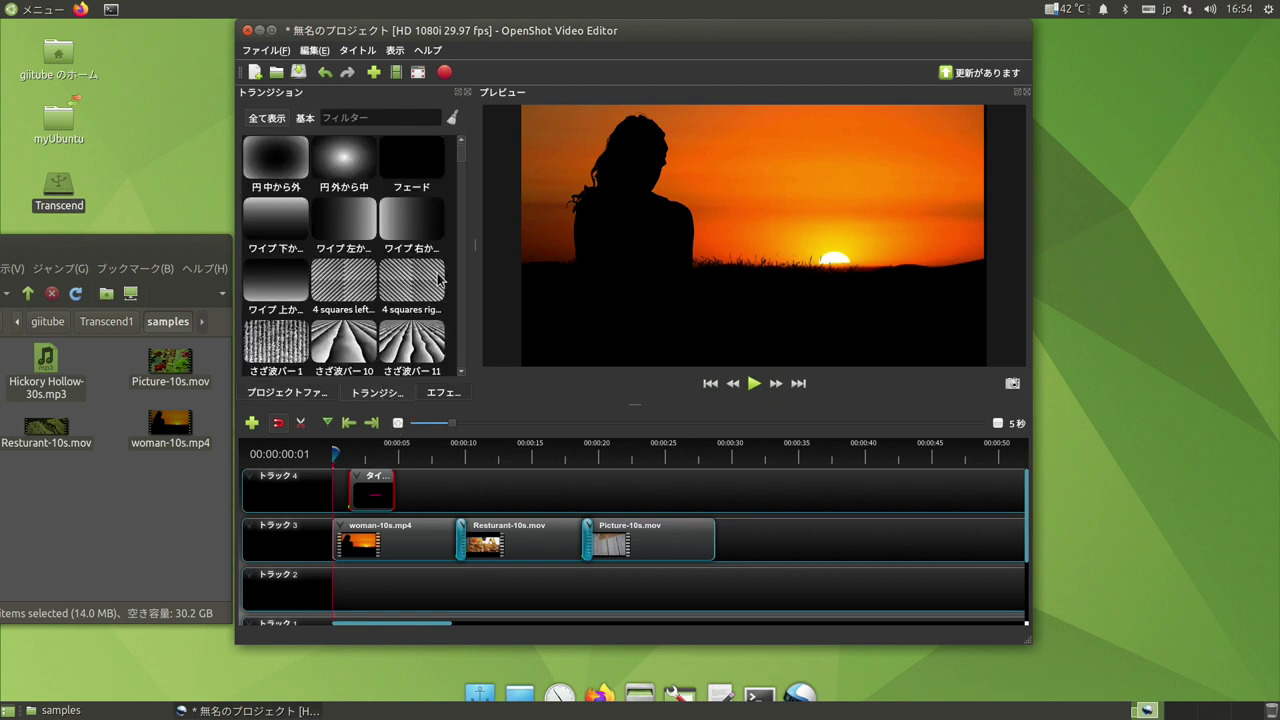
{"action": "left_click_drag", "start_coordinate": [410, 160], "coordinate": [340, 492]}
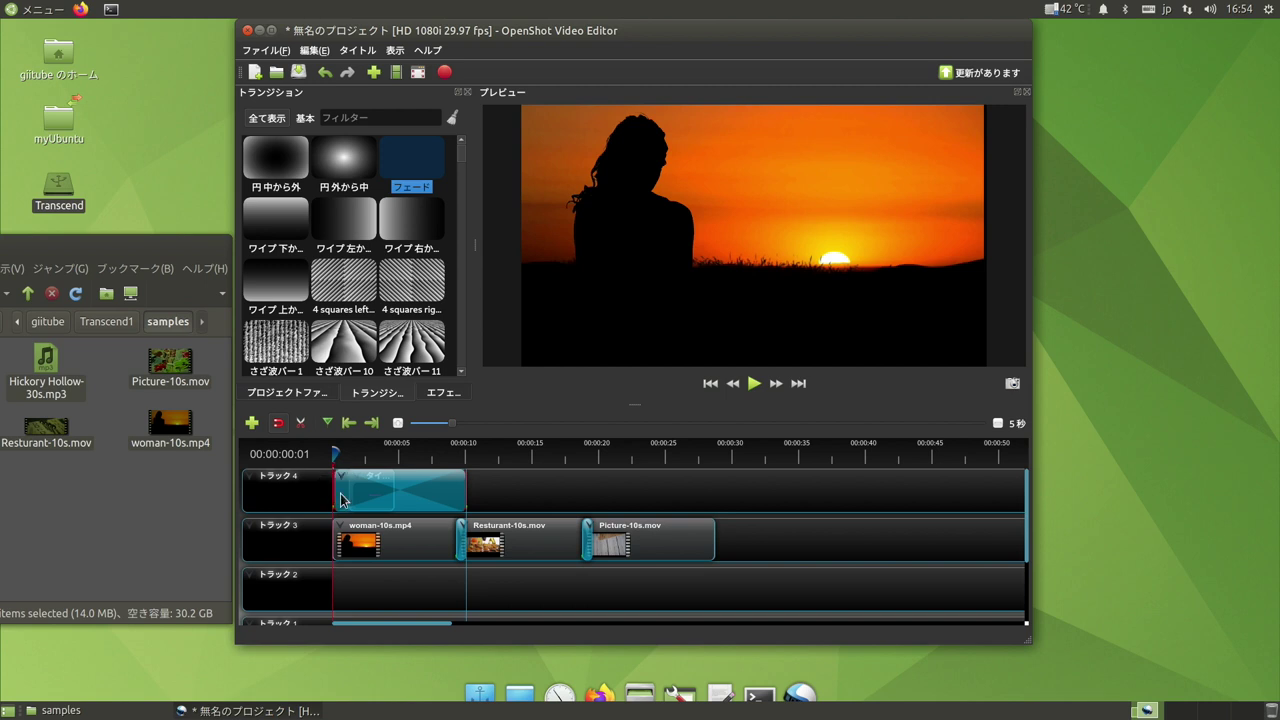
{"action": "left_click_drag", "start_coordinate": [466, 488], "coordinate": [353, 495]}
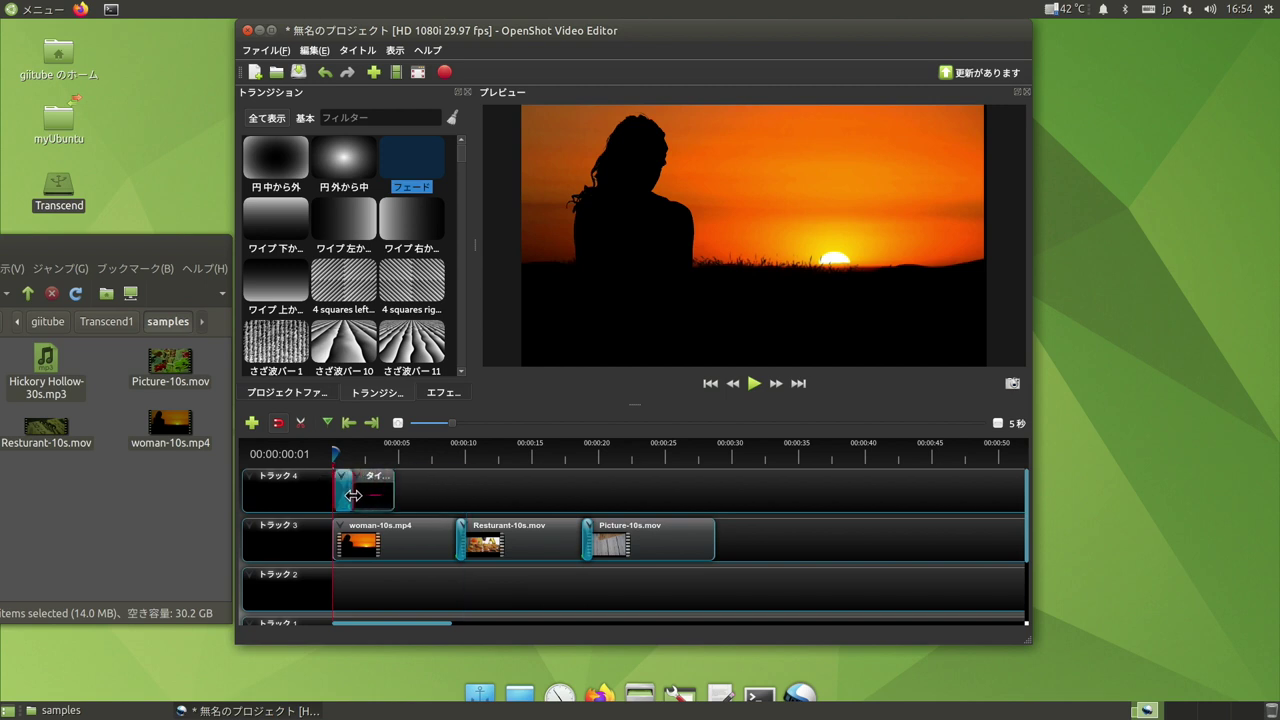
{"action": "left_click_drag", "start_coordinate": [340, 486], "coordinate": [352, 485]}
- Add a short fade transition at the end of the title clip and reverse its direction
{"action": "left_click_drag", "start_coordinate": [424, 187], "coordinate": [390, 485]}
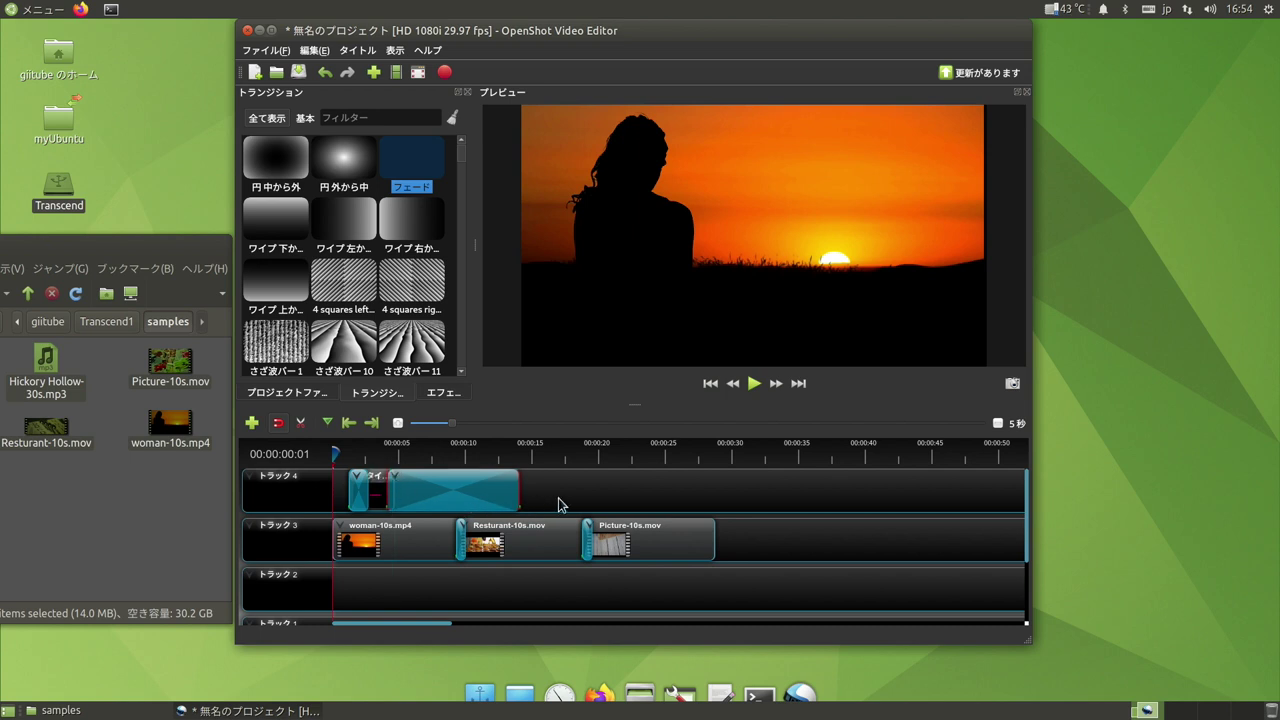
{"action": "left_click_drag", "start_coordinate": [519, 499], "coordinate": [399, 496]}
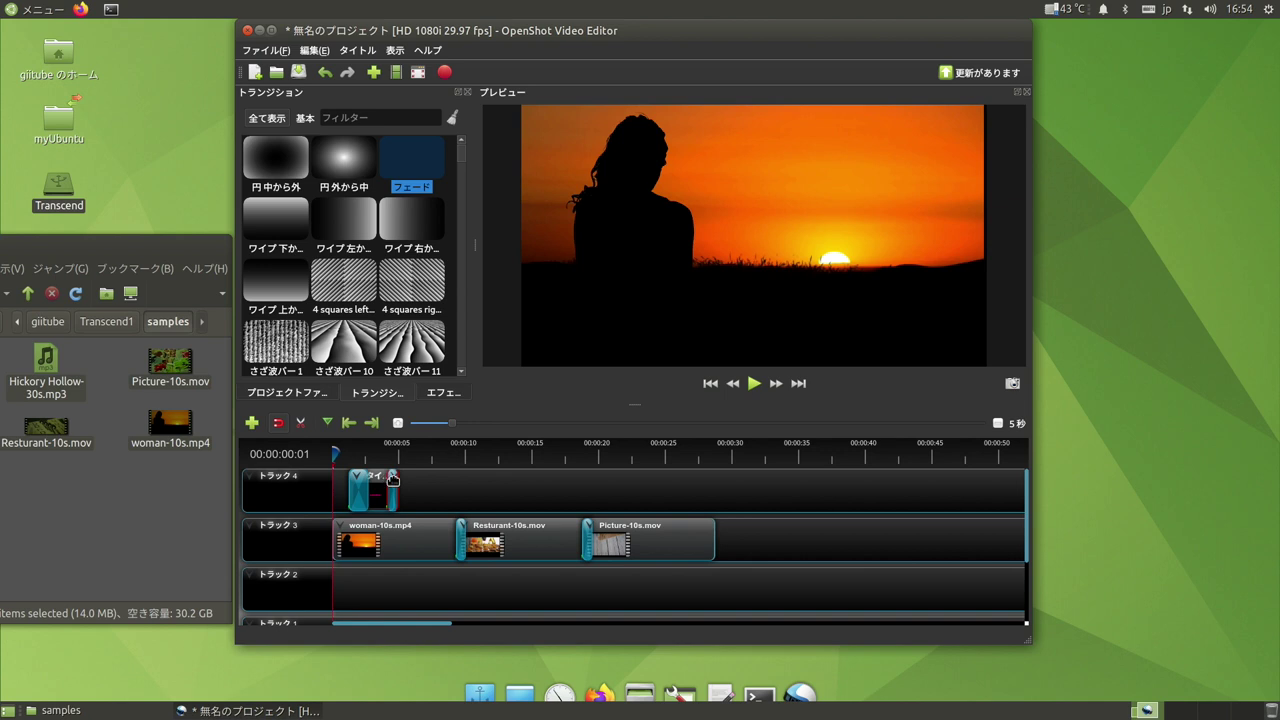
{"action": "right_click", "coordinate": [393, 480]}
{"action": "left_click", "coordinate": [434, 519]}
- Play back the title section and the transition between the woman and Resturant clips
{"action": "left_click_drag", "start_coordinate": [335, 453], "coordinate": [346, 454]}
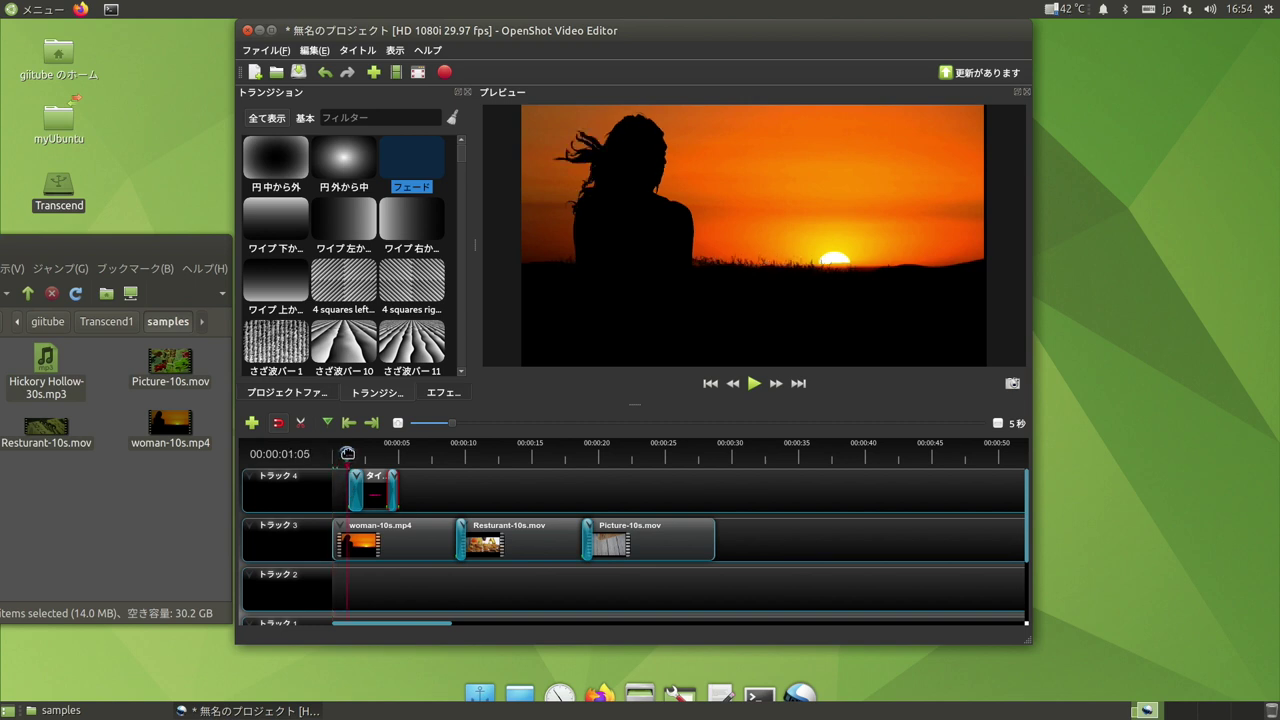
{"action": "key", "text": "space"}
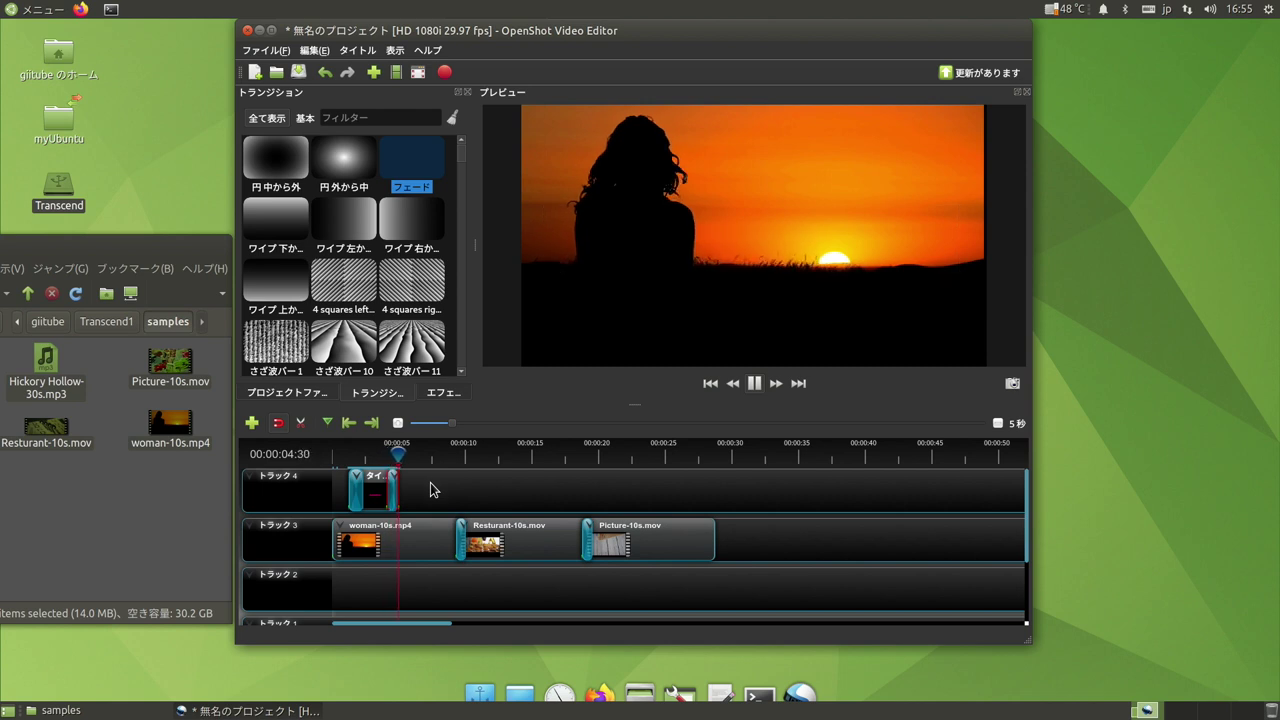
{"action": "key", "text": "space"}
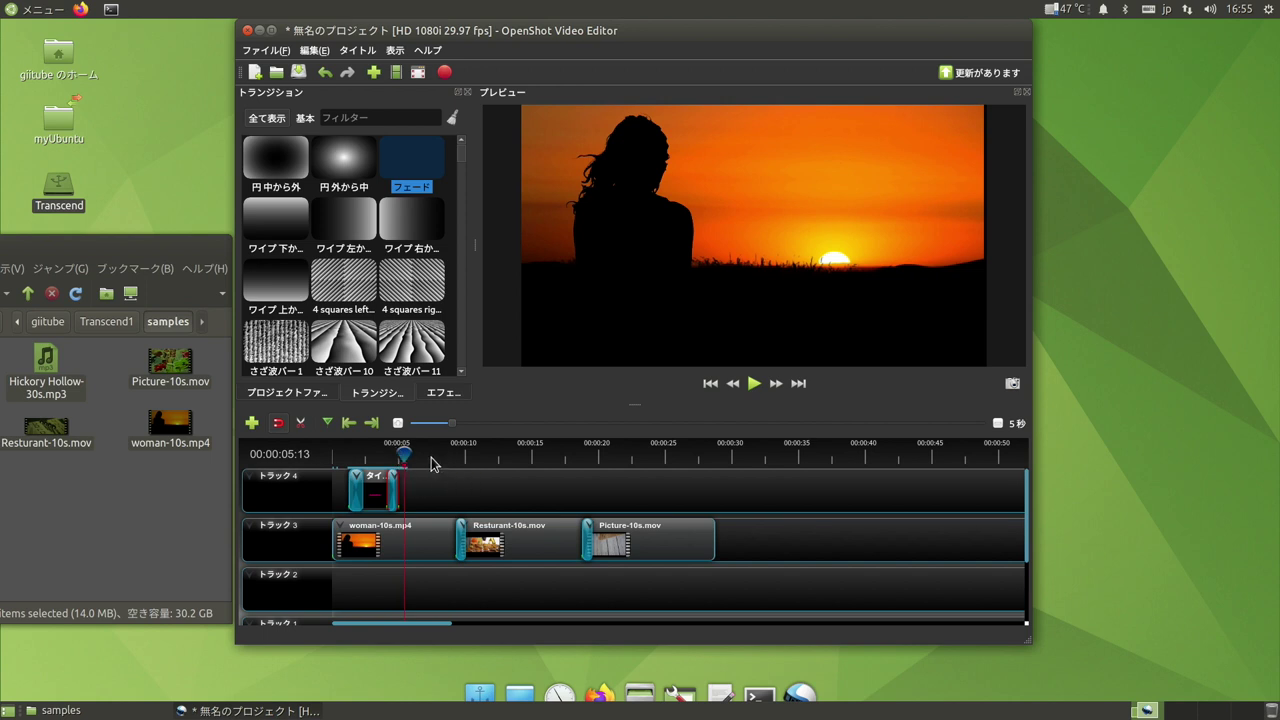
{"action": "left_click", "coordinate": [448, 458]}
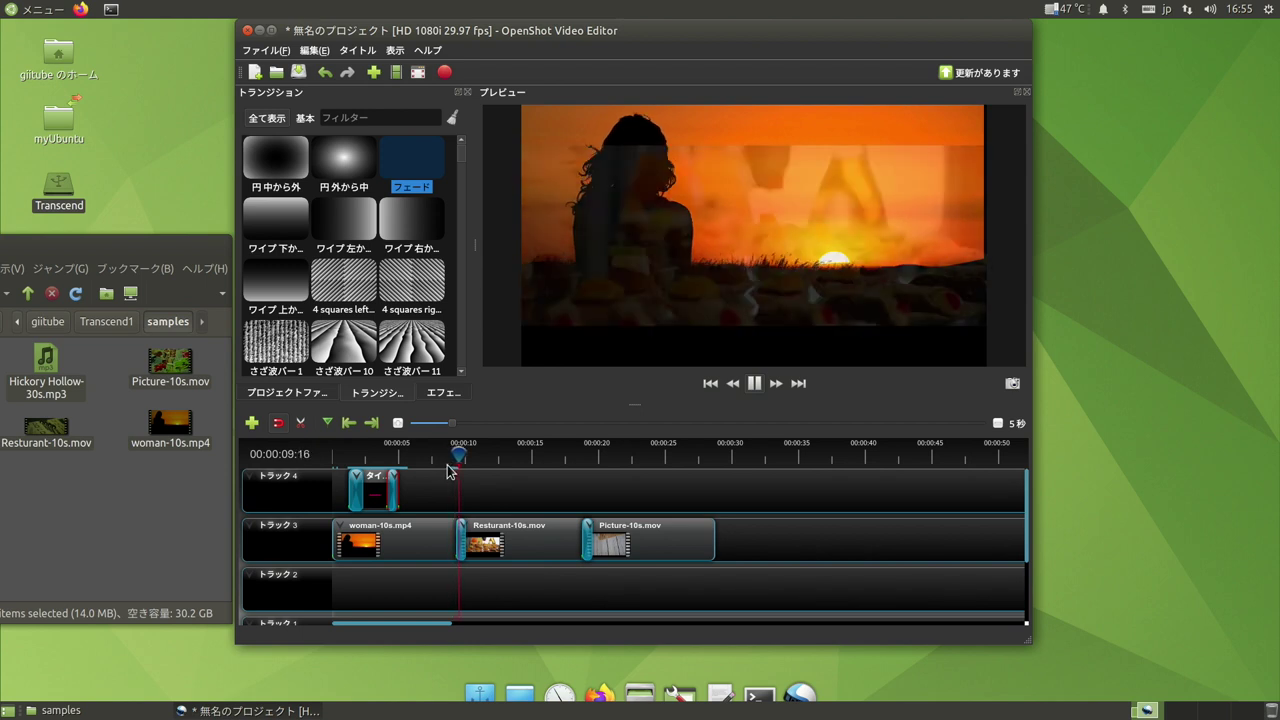
{"action": "key", "text": "space"}
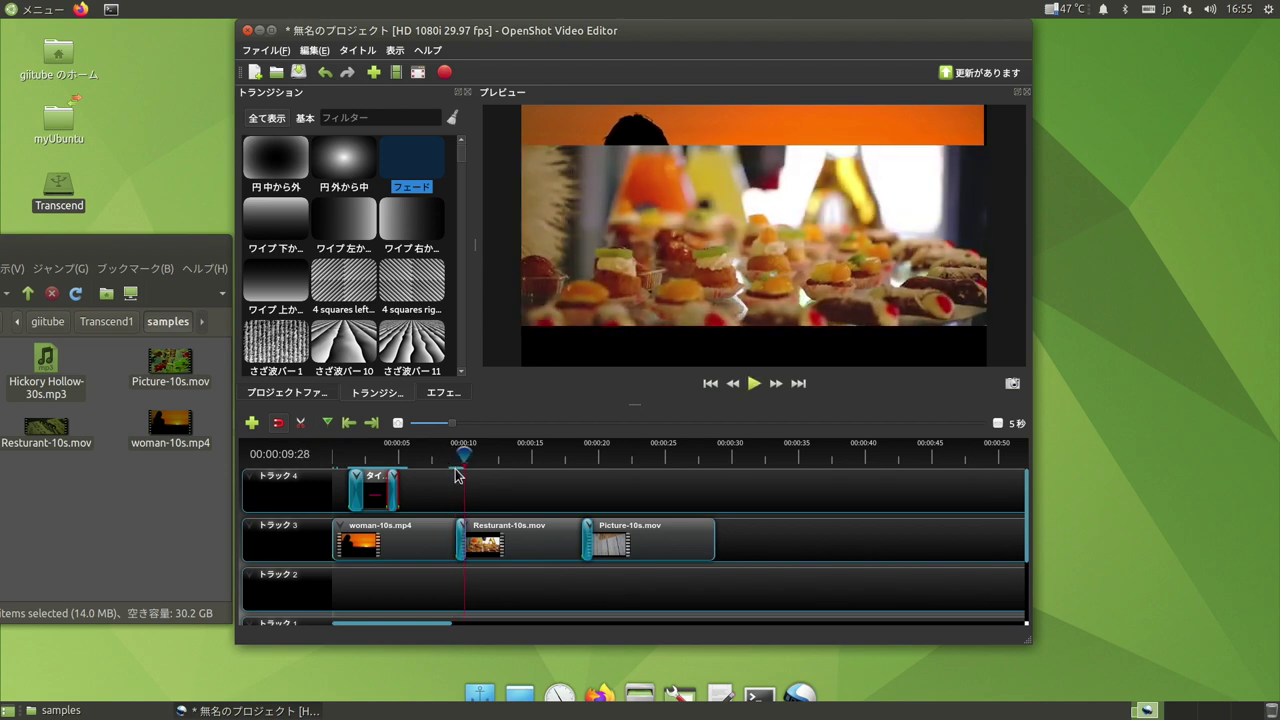
- Set both the horizontal and vertical scale of the Resturant-10s.mov clip to 2.00 so it fills the frame
{"action": "right_click", "coordinate": [484, 520]}
{"action": "left_click", "coordinate": [515, 508]}
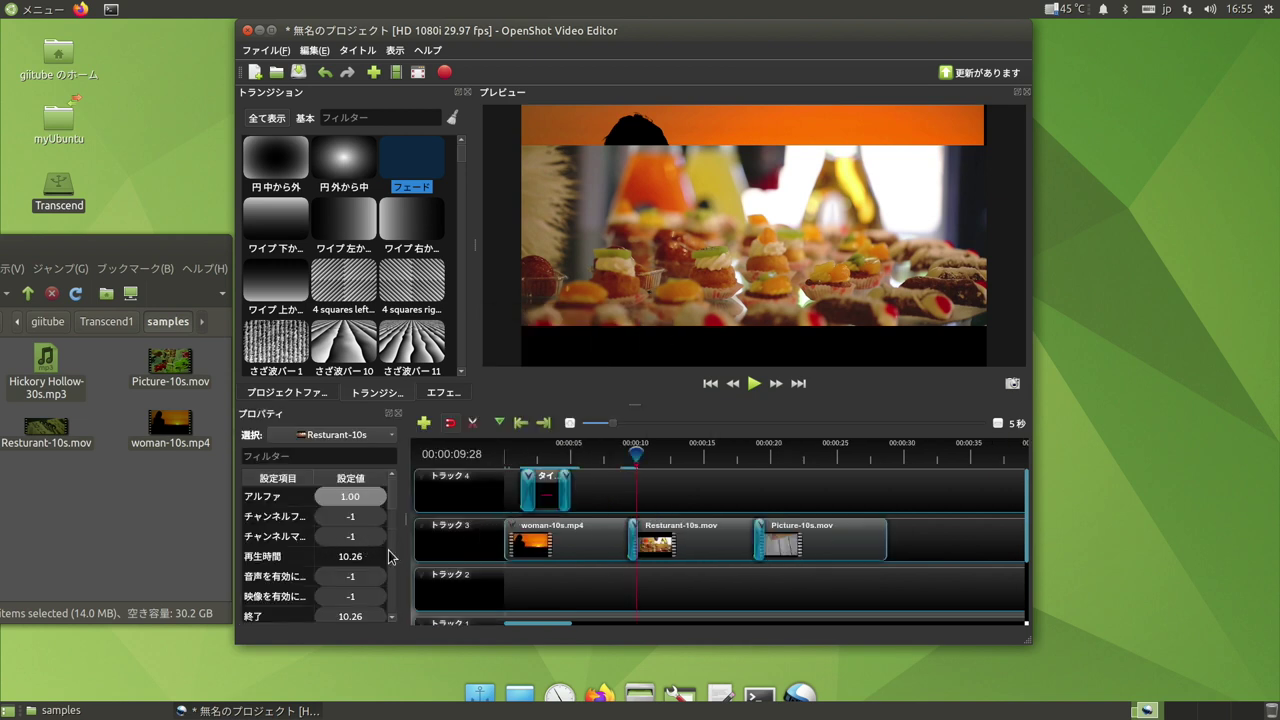
{"action": "scroll", "coordinate": [389, 557], "scroll_direction": "down", "scroll_amount": 2}
{"action": "scroll", "coordinate": [389, 545], "scroll_direction": "down", "scroll_amount": 2}
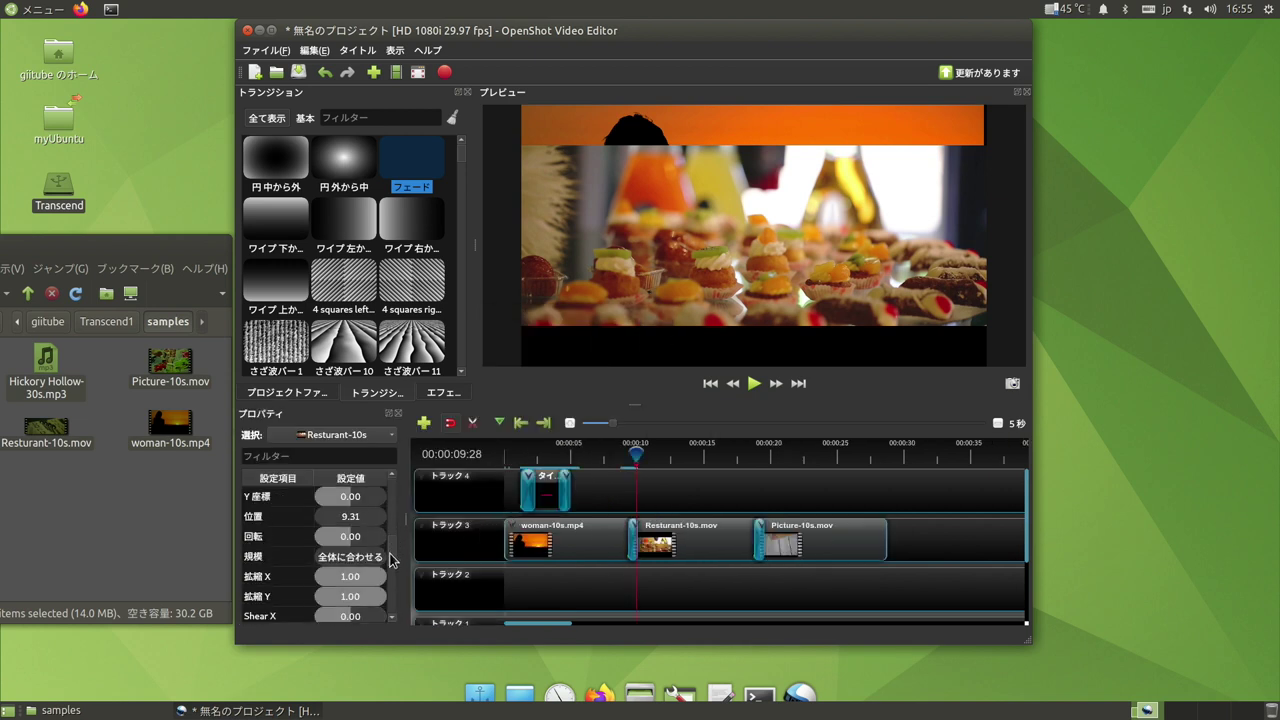
{"action": "left_click_drag", "start_coordinate": [367, 584], "coordinate": [365, 580]}
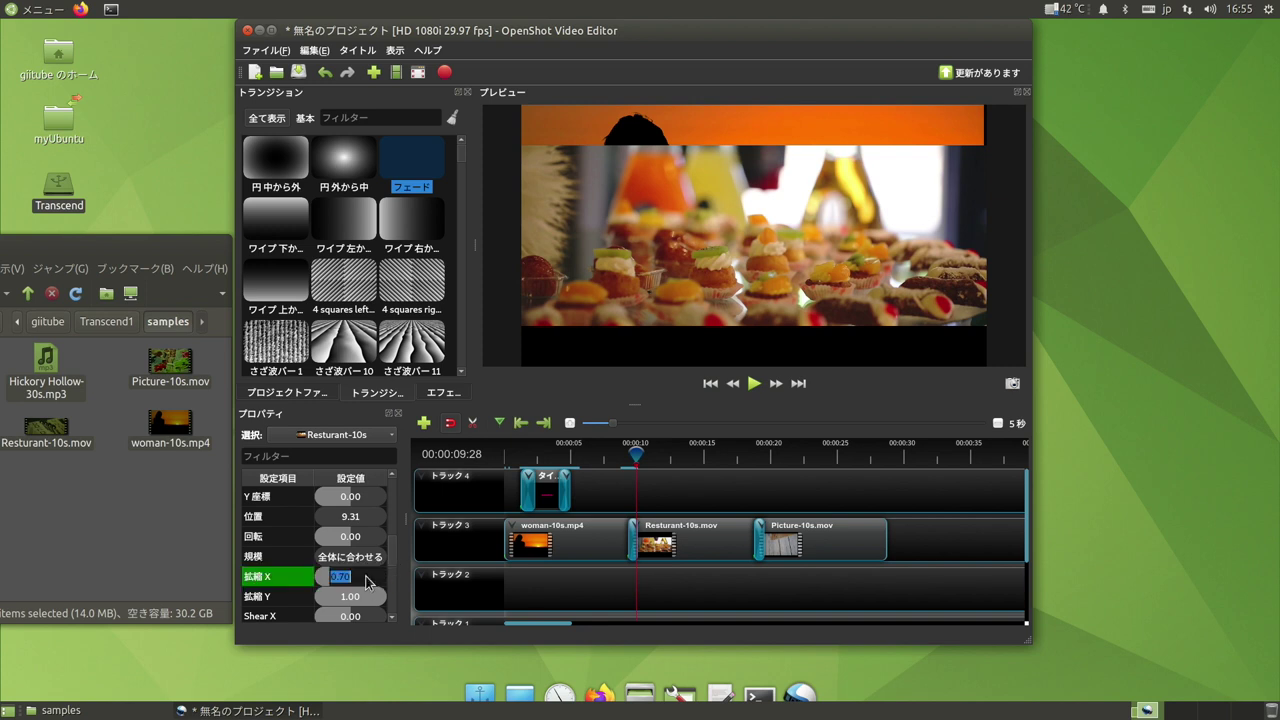
{"action": "double_click", "coordinate": [365, 578]}
{"action": "type", "text": "2"}
{"action": "left_click", "coordinate": [358, 598]}
{"action": "double_click", "coordinate": [360, 598]}
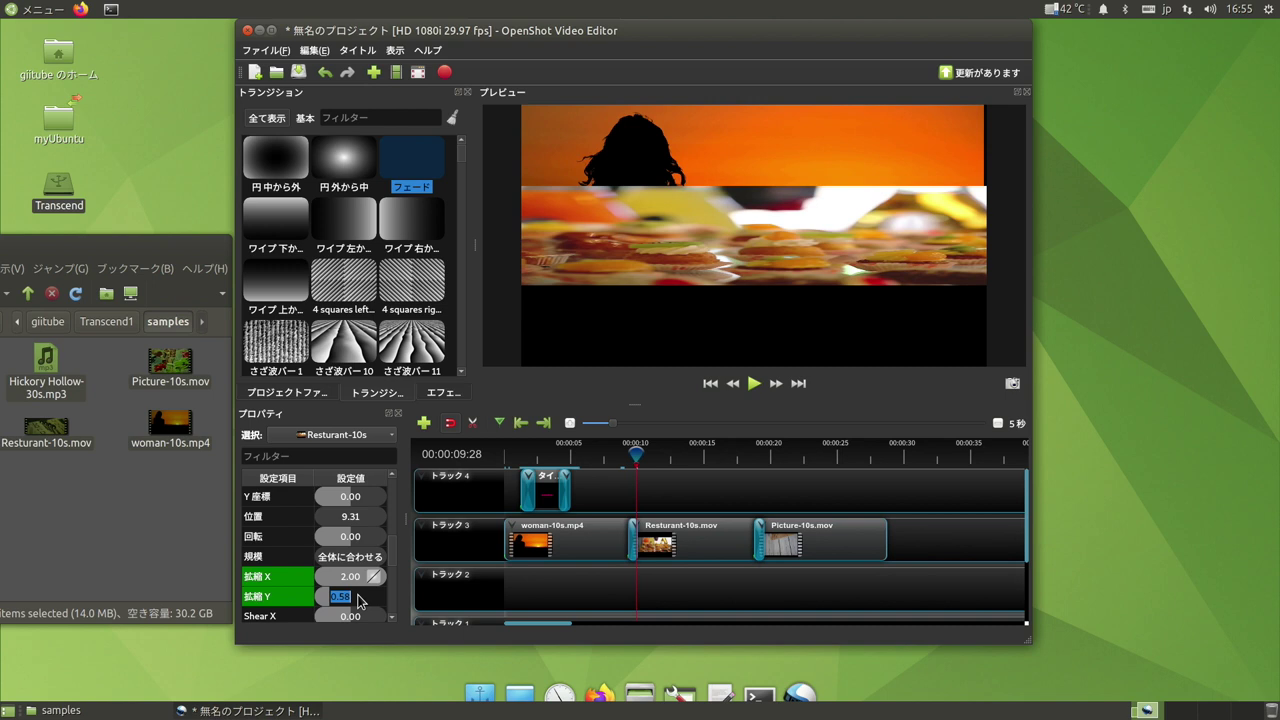
{"action": "type", "text": "0.592"}
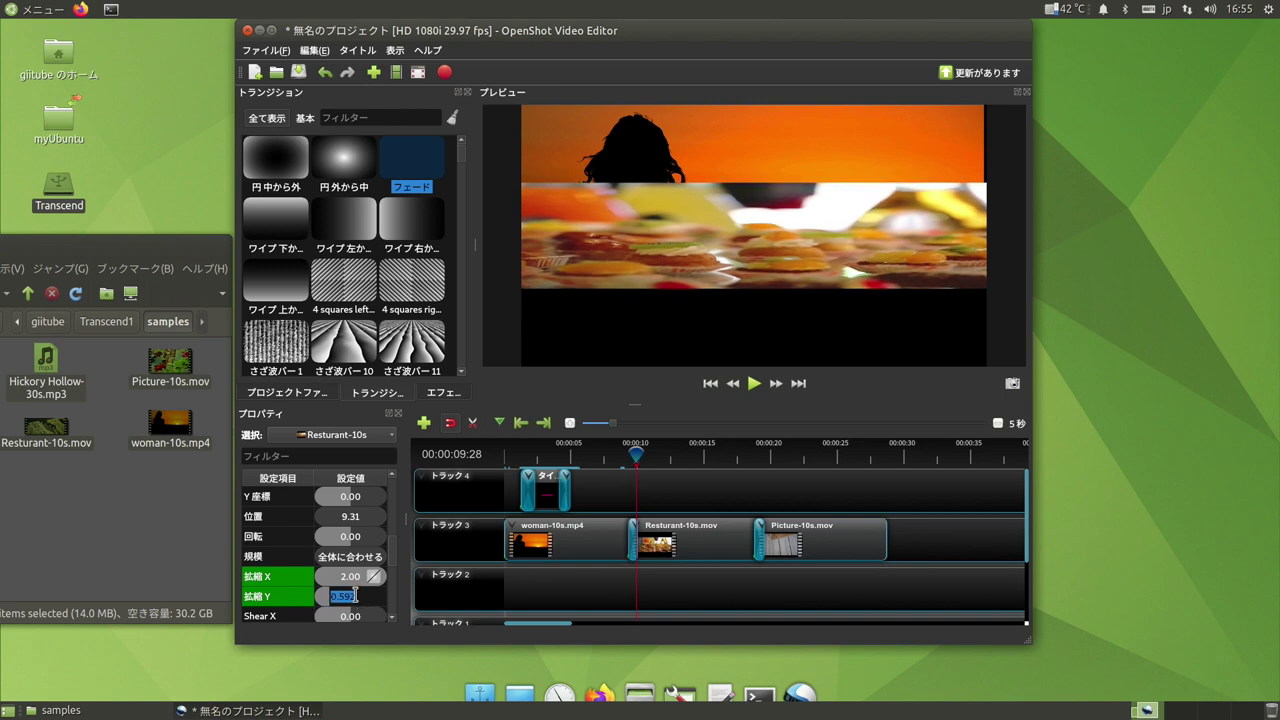
{"action": "key", "text": "Return"}
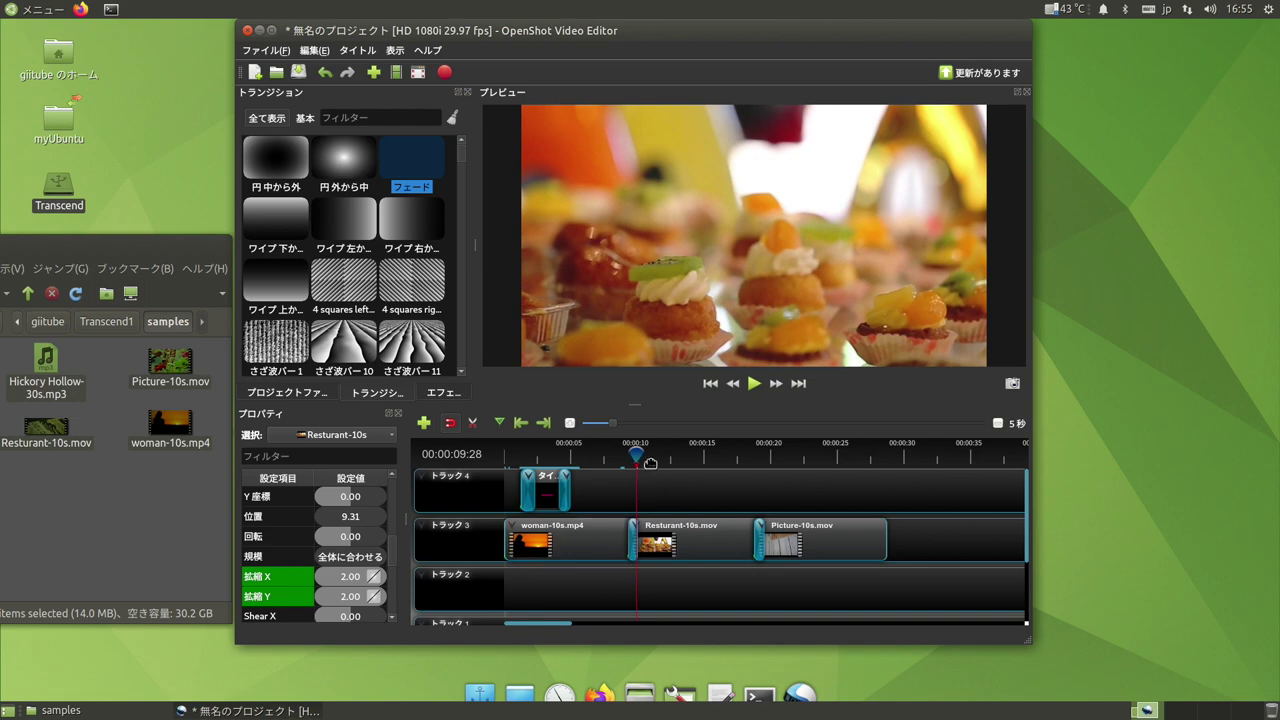
{"action": "left_click_drag", "start_coordinate": [634, 455], "coordinate": [740, 470]}
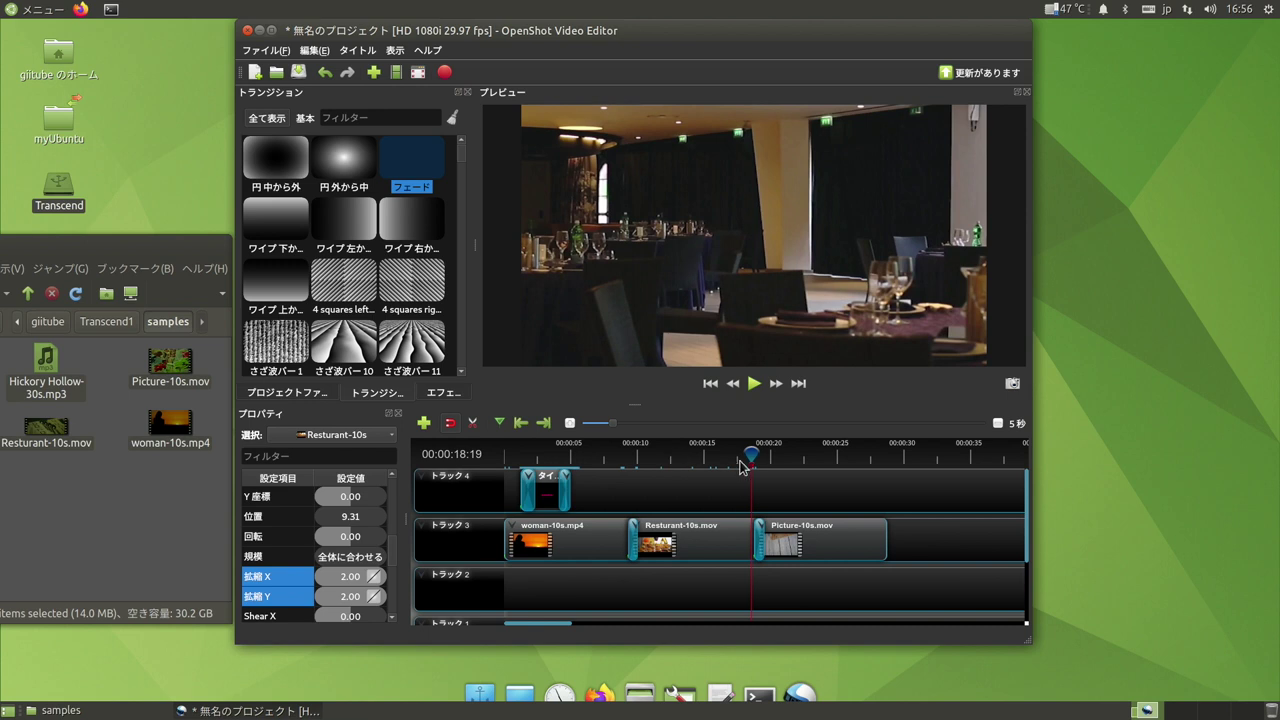
{"action": "left_click_drag", "start_coordinate": [750, 453], "coordinate": [697, 456]}
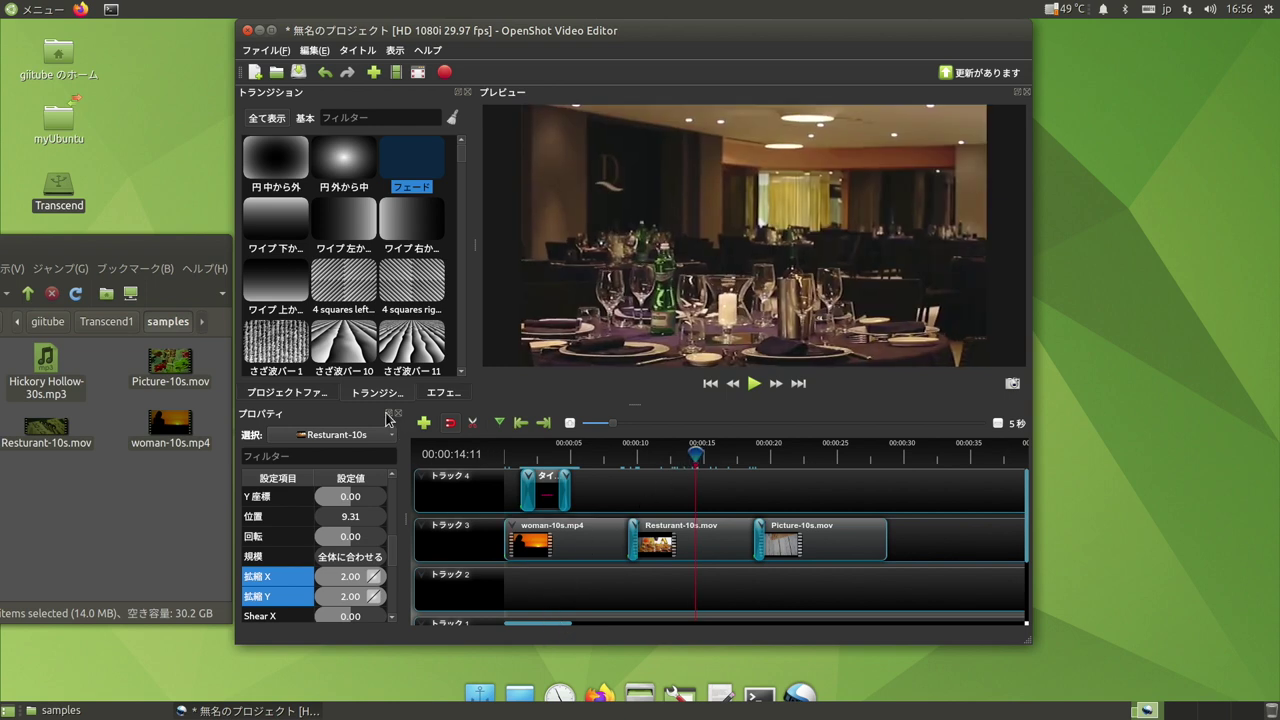
- Place the Hickory Hollow-30s.mp3 music at the start of track 2 with a length of 29 seconds
{"action": "left_click", "coordinate": [284, 393]}
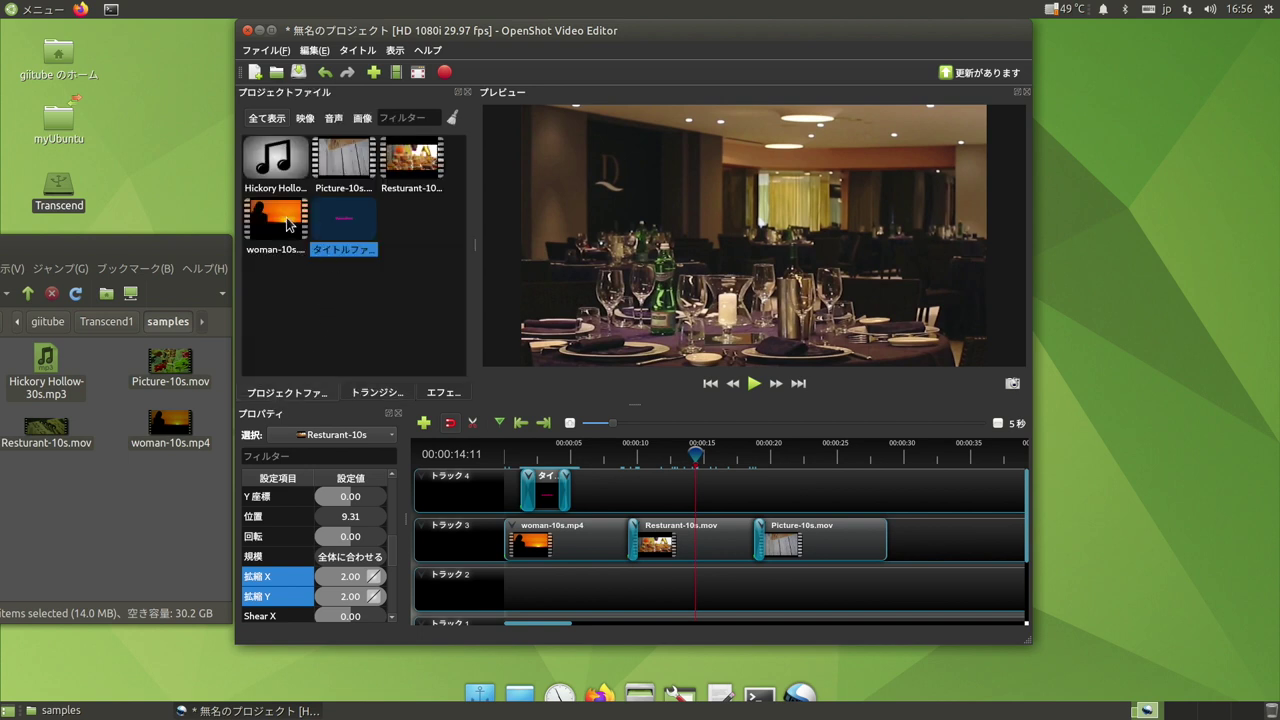
{"action": "left_click_drag", "start_coordinate": [287, 168], "coordinate": [414, 591]}
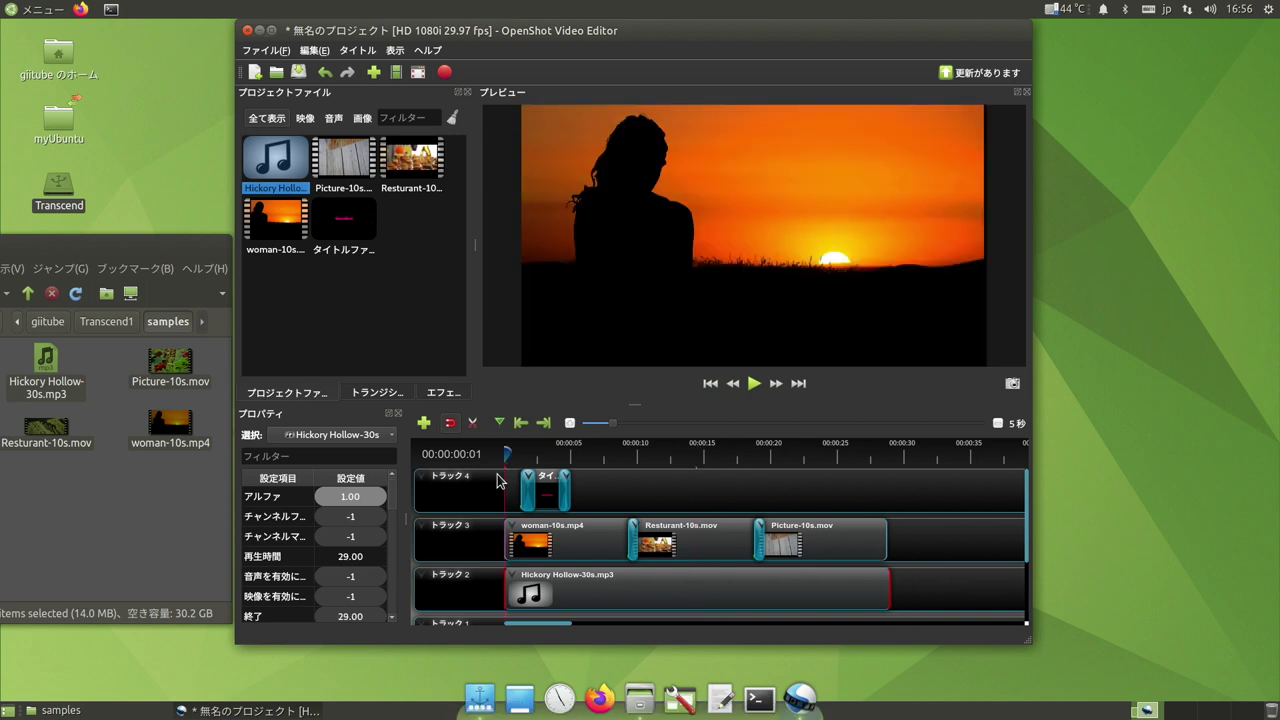
- Play the project from the start with music and check the picture at about 15 seconds
{"action": "left_click", "coordinate": [754, 384]}
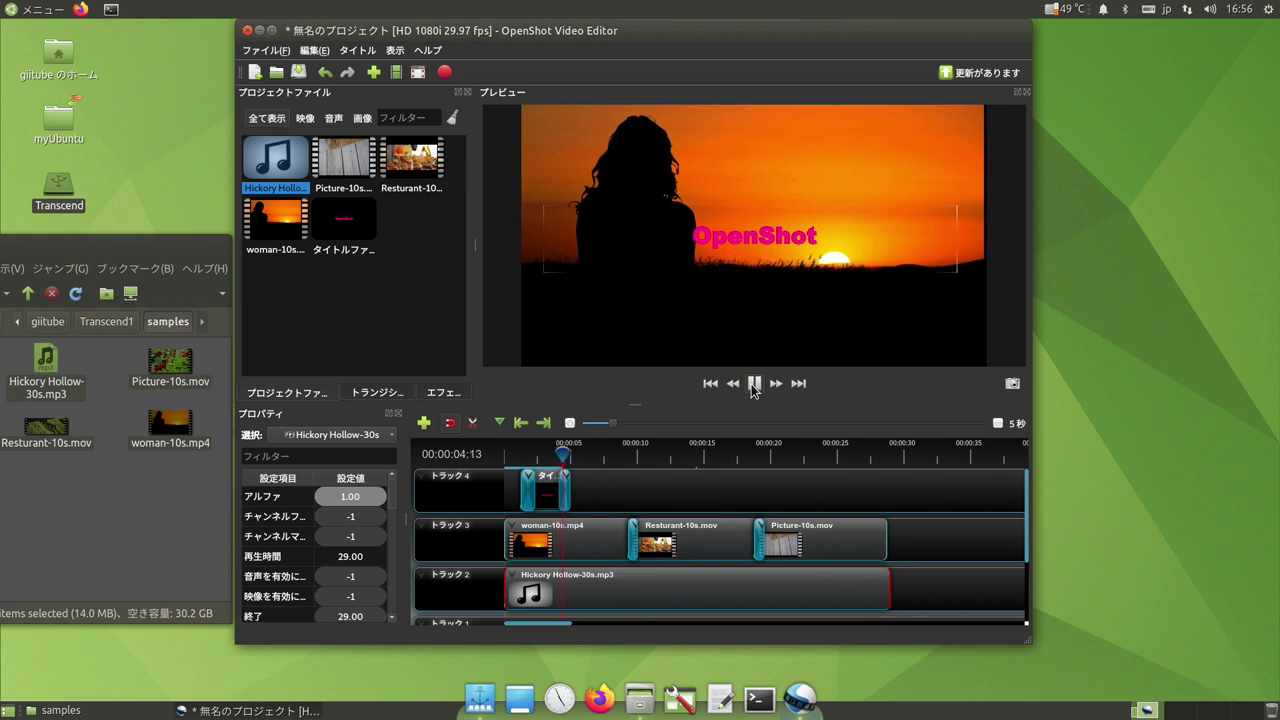
{"action": "left_click", "coordinate": [754, 383]}
{"action": "left_click", "coordinate": [706, 455]}
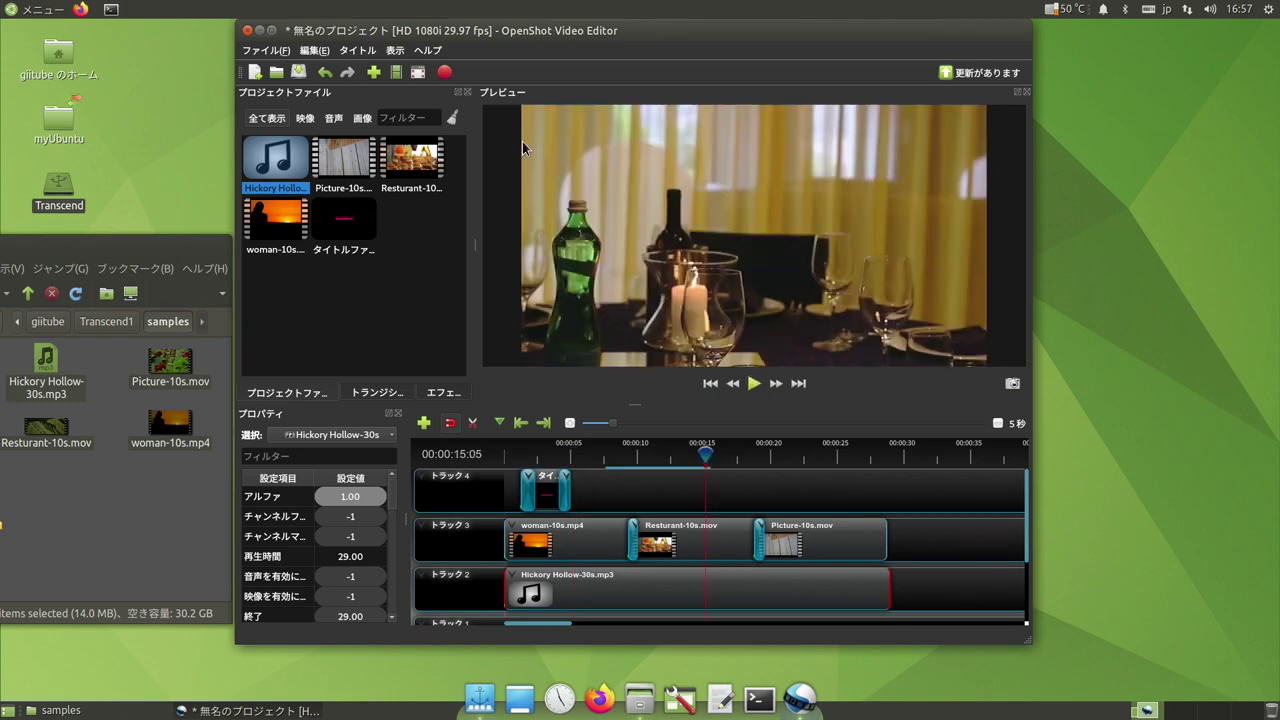
- Try to export the video under the name openshot with the HD 1080p 29.97 fps (1920x1080) video profile
{"action": "key", "text": "ctrl+e"}
{"action": "type", "text": "openshot"}
{"action": "left_click", "coordinate": [700, 363]}
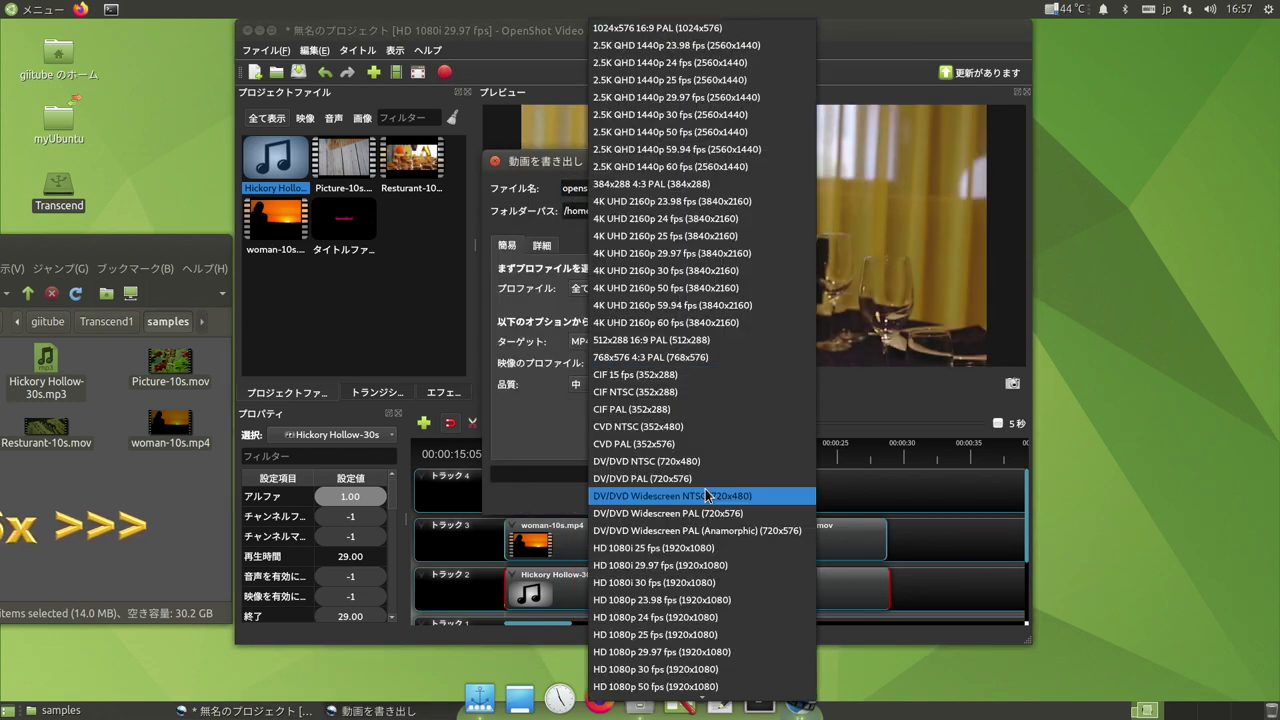
{"action": "left_click", "coordinate": [729, 648]}
{"action": "left_click", "coordinate": [733, 497]}
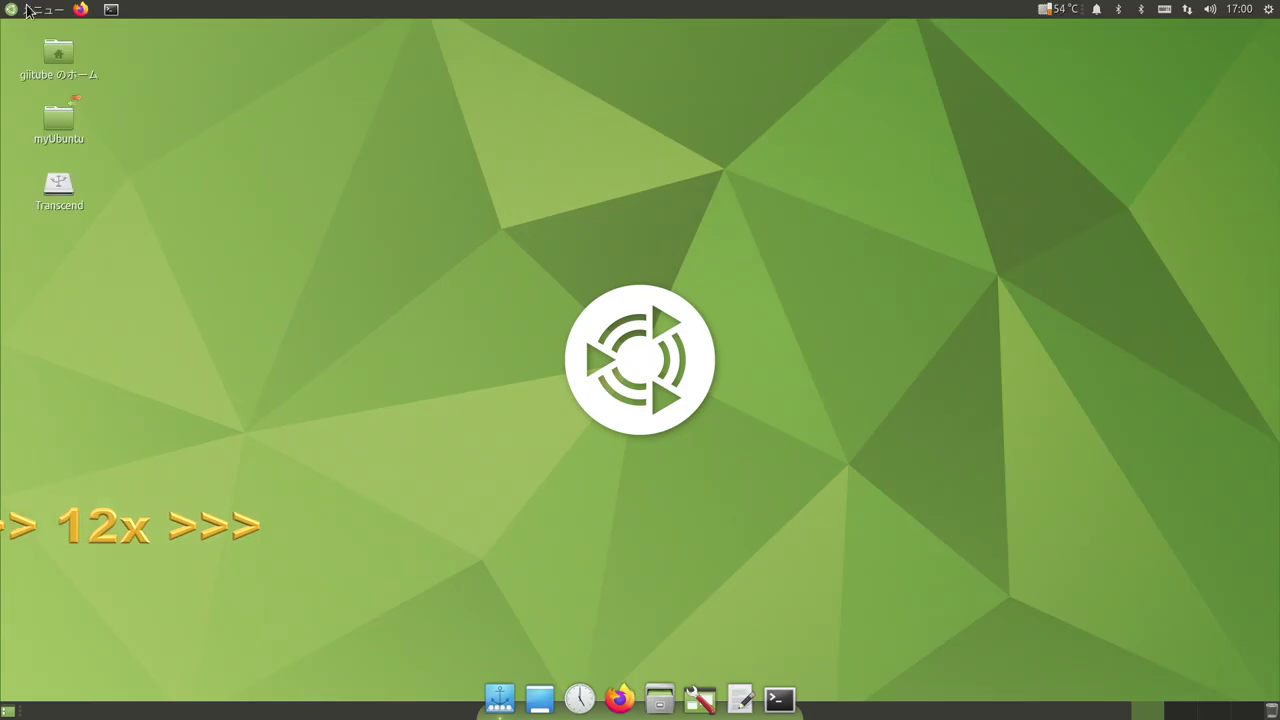
- Relaunch OpenShot Video Editor and export the project as openshot-test in MP4 (h.264) at 1024x576 16:9 PAL with medium quality
{"action": "left_click", "coordinate": [40, 9]}
{"action": "left_click", "coordinate": [234, 152]}
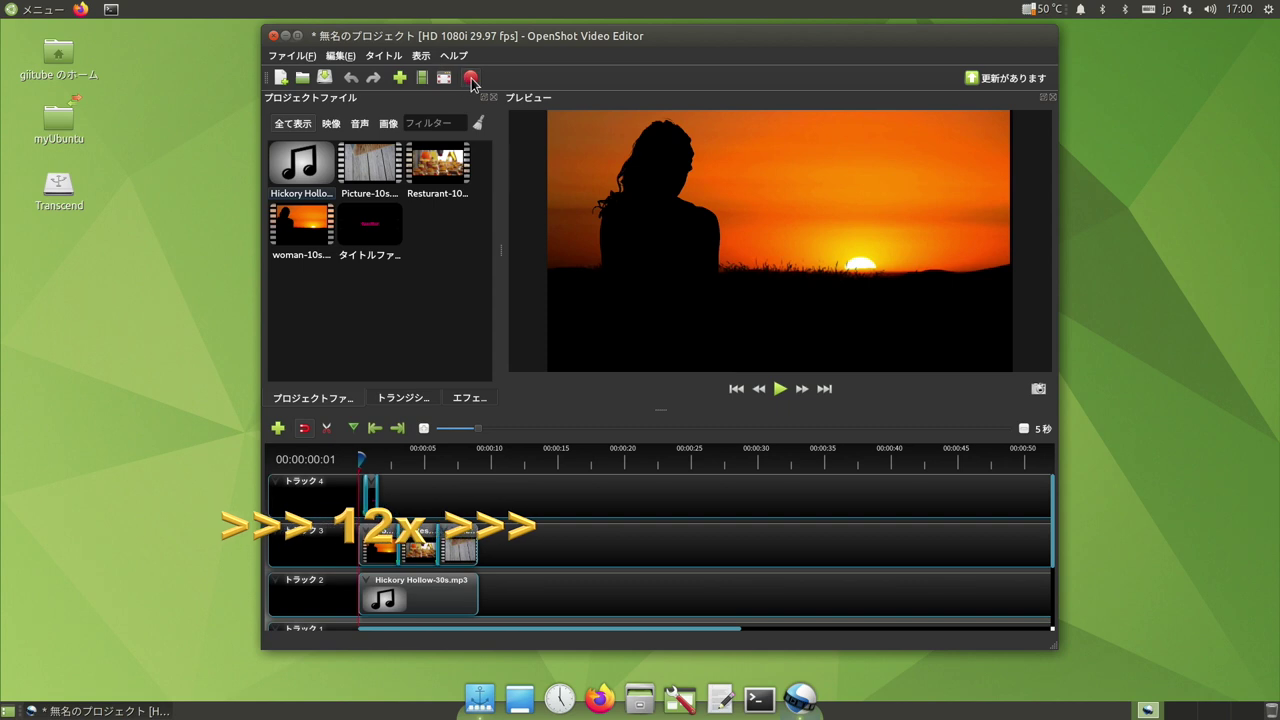
{"action": "left_click", "coordinate": [470, 77]}
{"action": "left_click", "coordinate": [692, 194]}
{"action": "type", "text": "openshot-test"}
{"action": "left_click", "coordinate": [760, 502]}
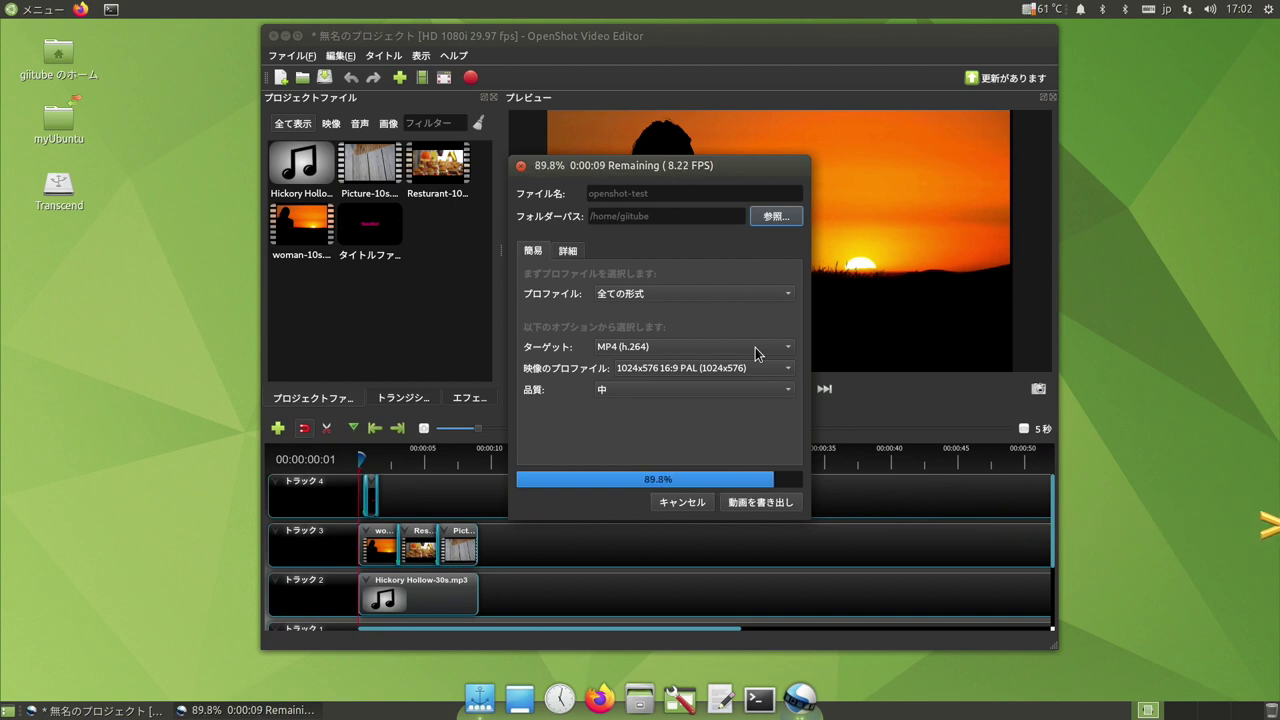
- Open the exported openshot-test video from the home folder in Celluloid
{"action": "double_click", "coordinate": [58, 55]}
{"action": "right_click", "coordinate": [290, 336]}
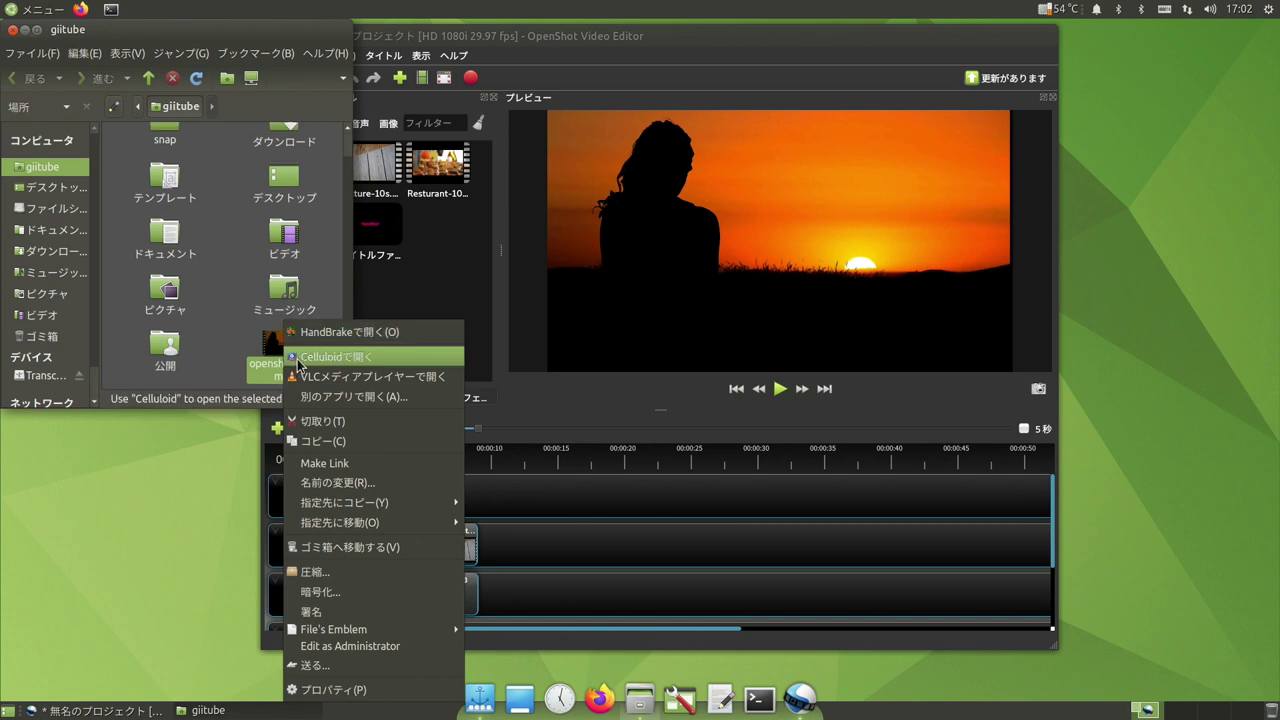
{"action": "left_click", "coordinate": [296, 360]}
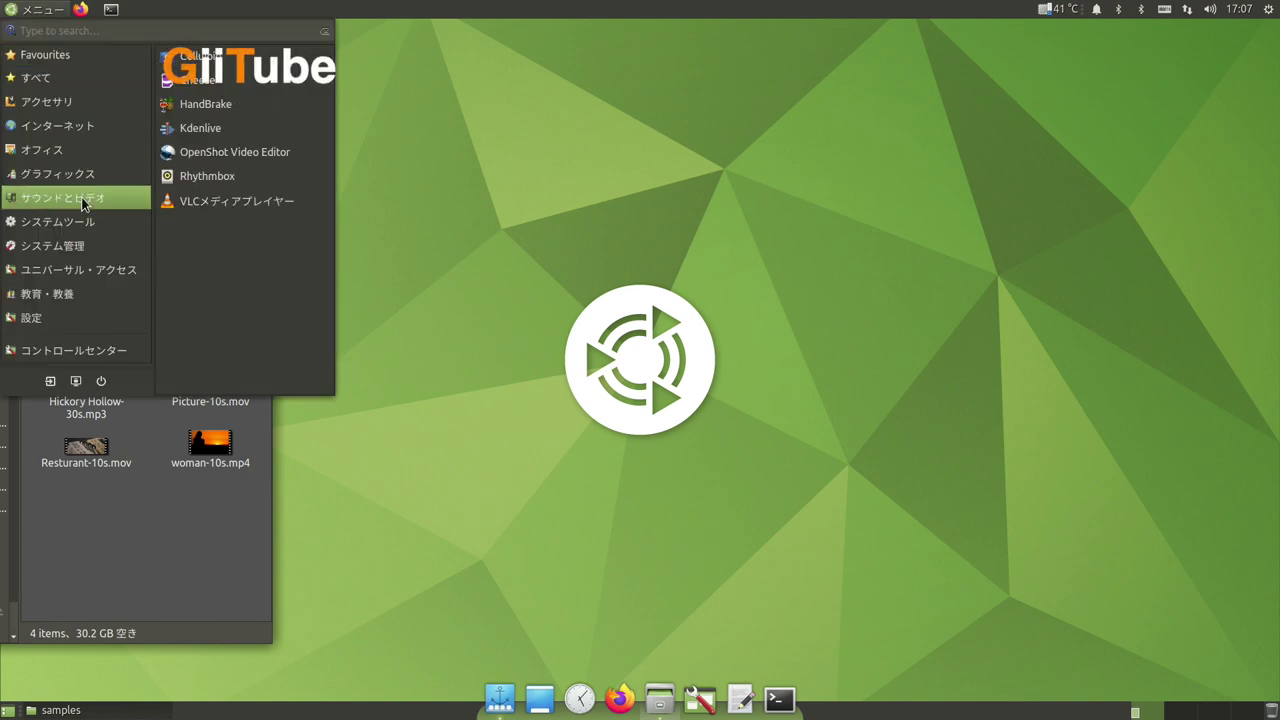
- Launch Kdenlive, enlarge its window, and add all four files from the samples folder to the project bin
{"action": "left_click", "coordinate": [208, 132]}
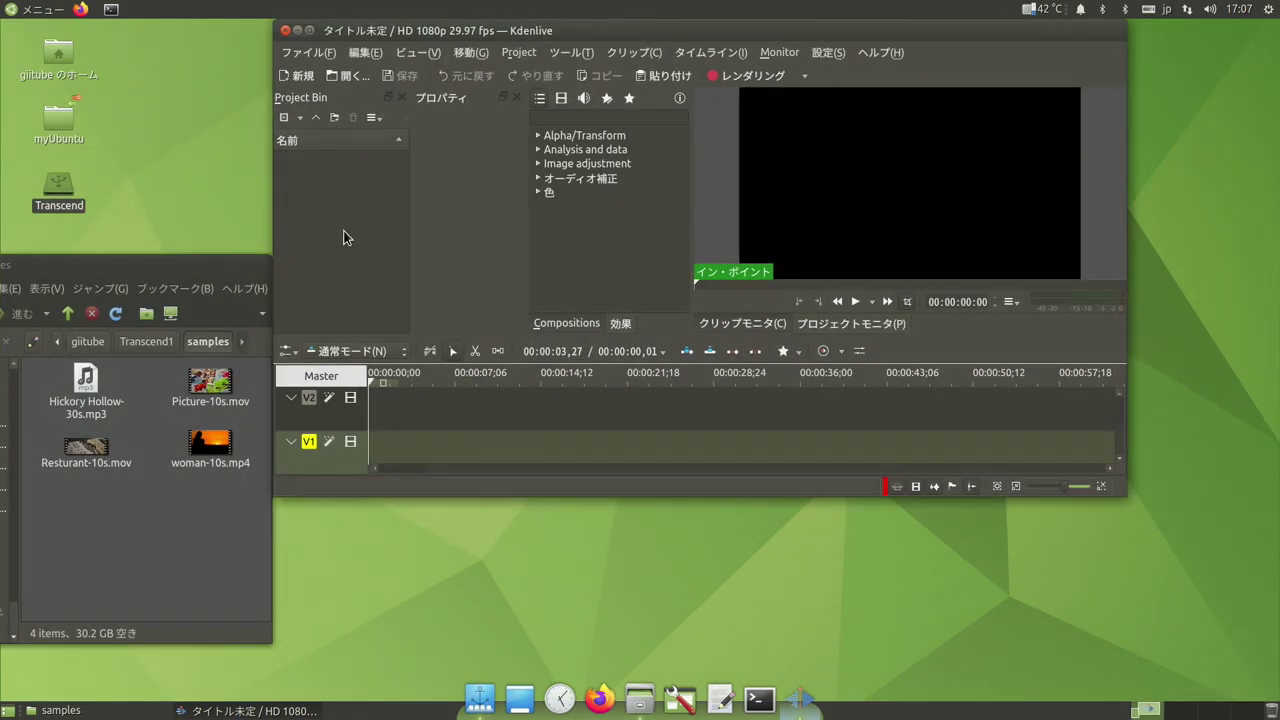
{"action": "left_click_drag", "start_coordinate": [525, 496], "coordinate": [527, 613]}
{"action": "left_click_drag", "start_coordinate": [257, 498], "coordinate": [40, 365]}
{"action": "left_click_drag", "start_coordinate": [210, 382], "coordinate": [362, 228]}
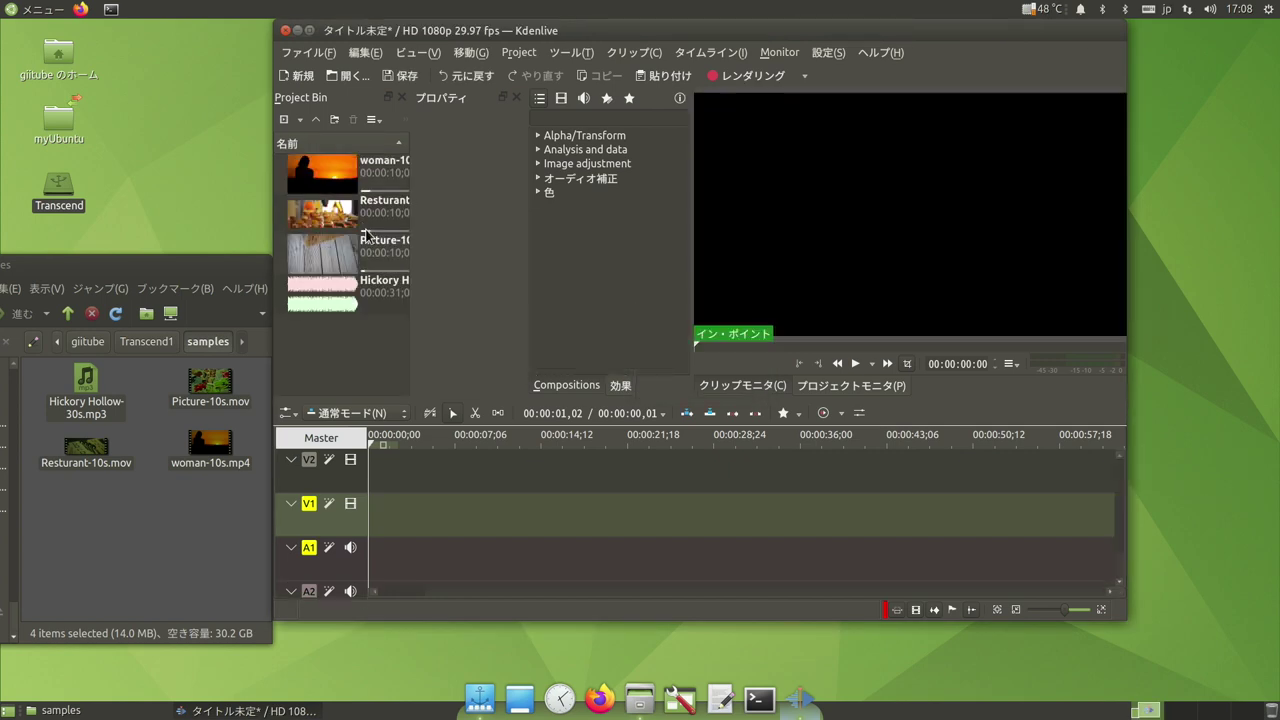
- Place the woman, Resturant and Picture clips back to back on track V1, starting at zero
{"action": "left_click_drag", "start_coordinate": [330, 178], "coordinate": [383, 513]}
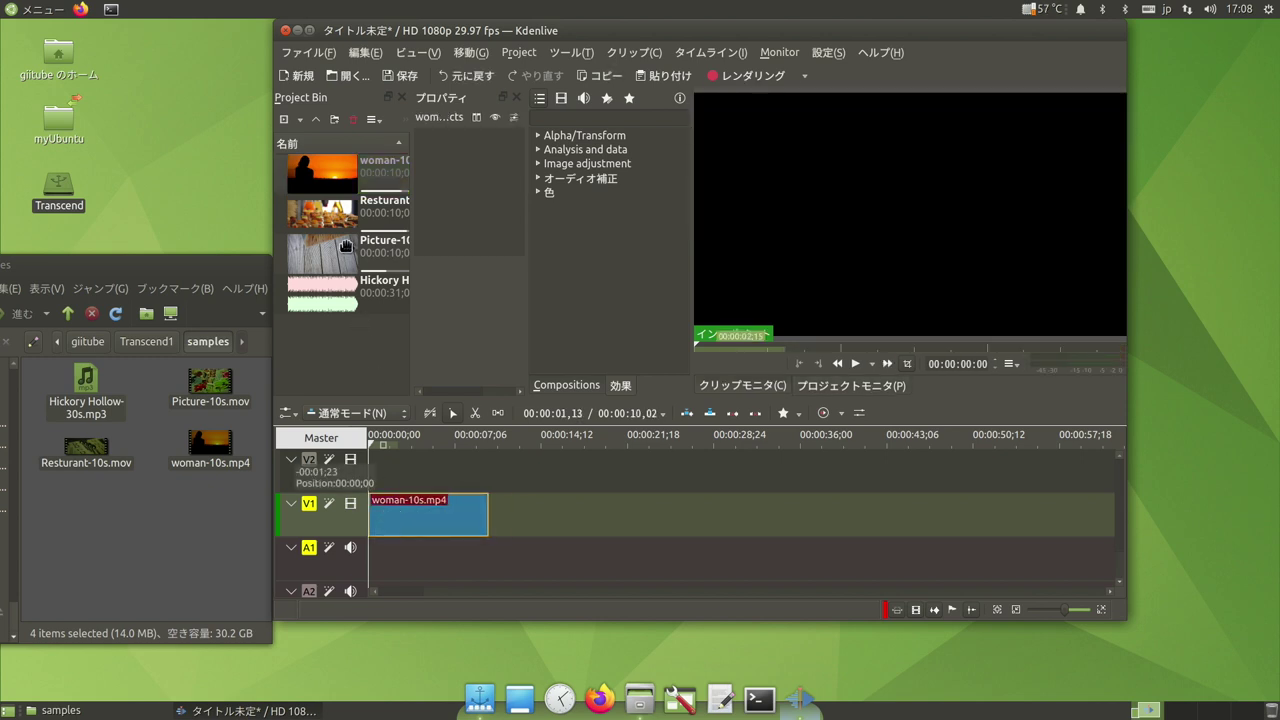
{"action": "left_click_drag", "start_coordinate": [337, 232], "coordinate": [490, 511]}
{"action": "left_click_drag", "start_coordinate": [330, 262], "coordinate": [614, 512]}
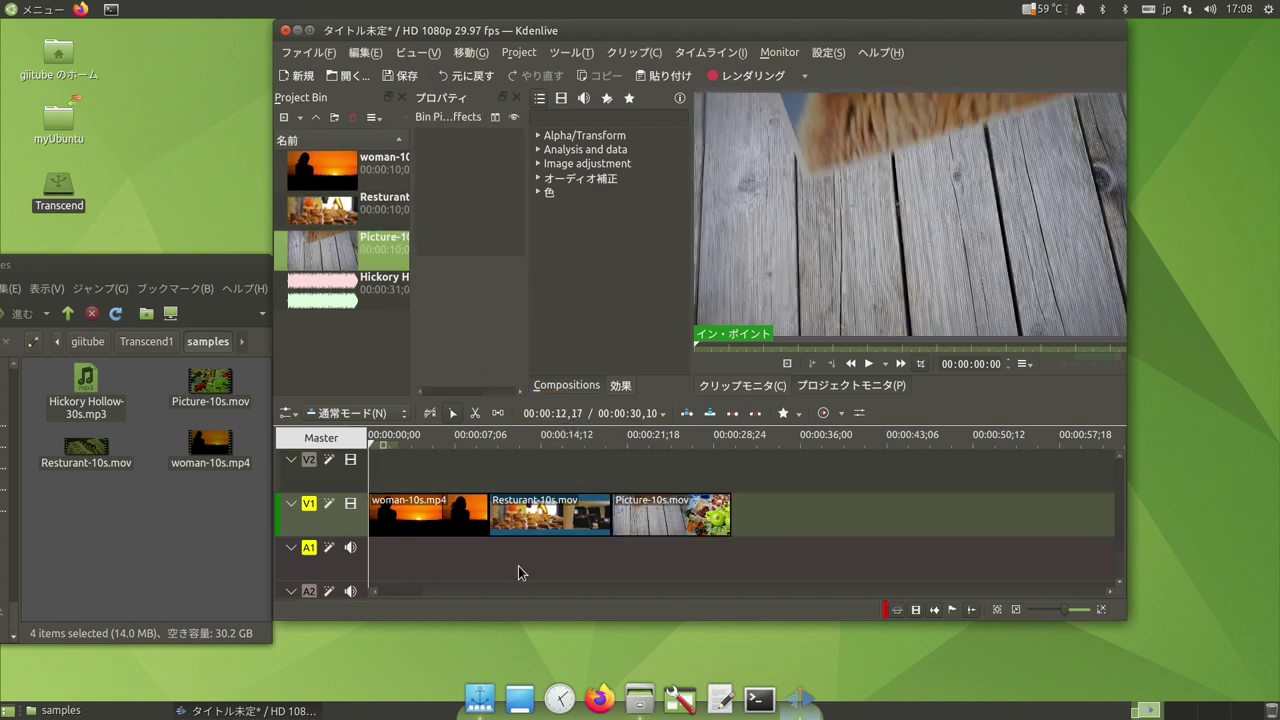
- Add wipe compositions at both cuts on track V1 and centre each one on the joint between the two clips
{"action": "left_click", "coordinate": [483, 538]}
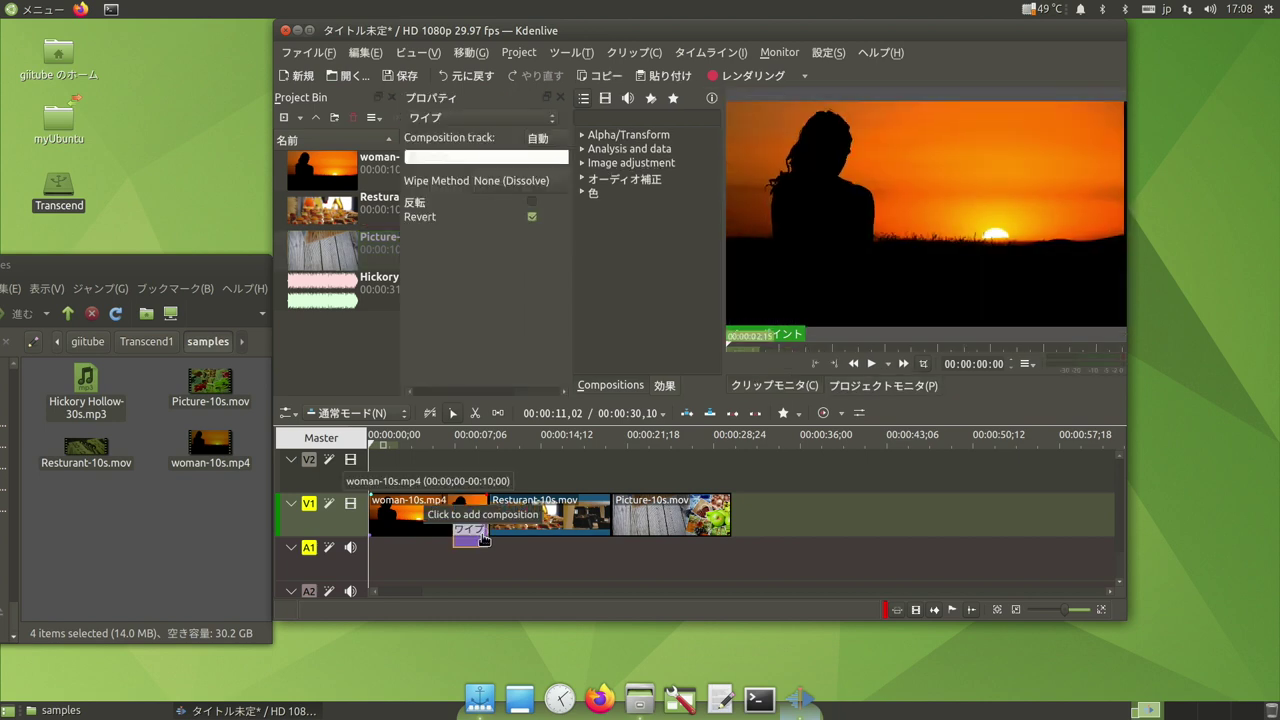
{"action": "left_click_drag", "start_coordinate": [478, 540], "coordinate": [492, 540]}
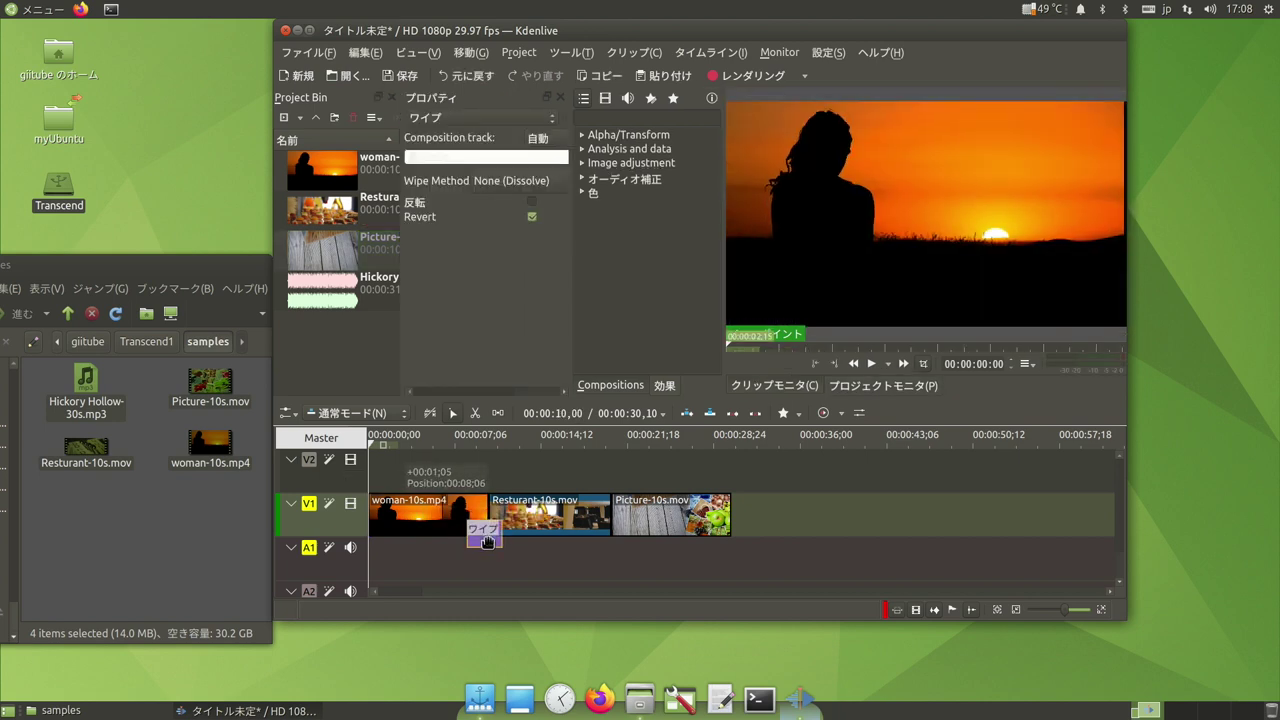
{"action": "left_click", "coordinate": [606, 533]}
{"action": "left_click_drag", "start_coordinate": [594, 532], "coordinate": [613, 532]}
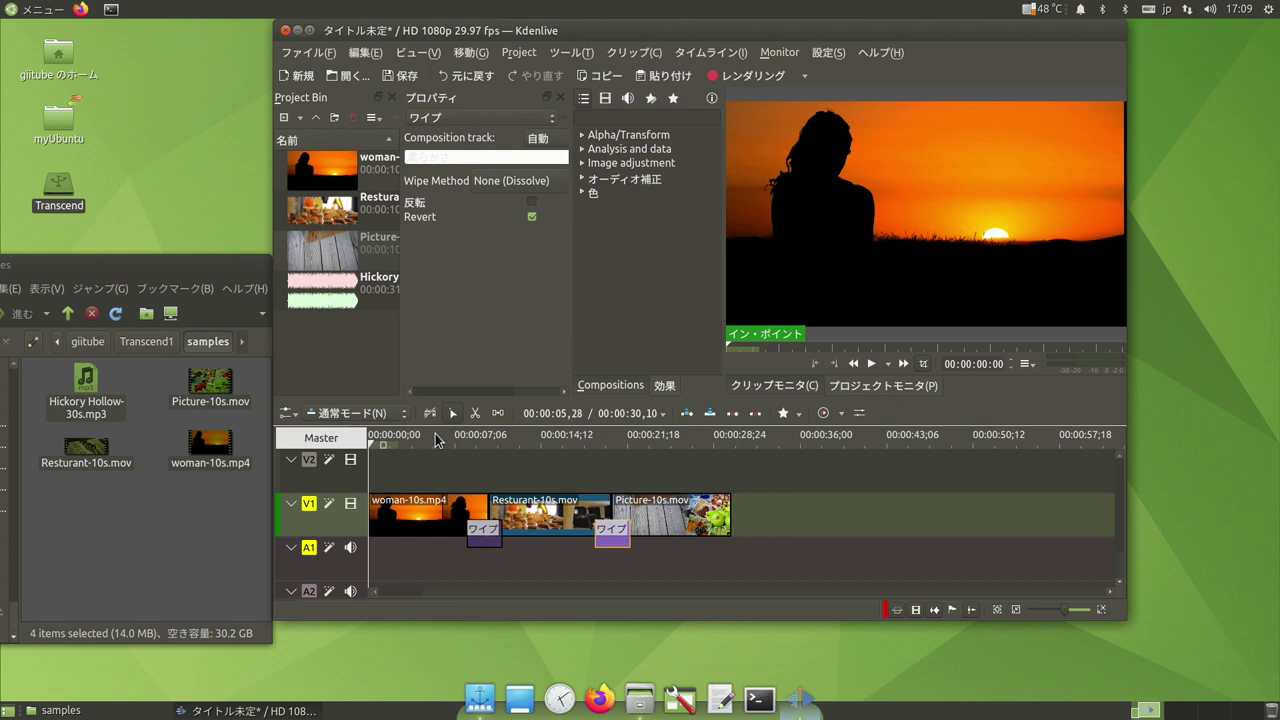
- Create a title clip with the text Kdenlive in bold Ubuntu at size 120
{"action": "right_click", "coordinate": [355, 341]}
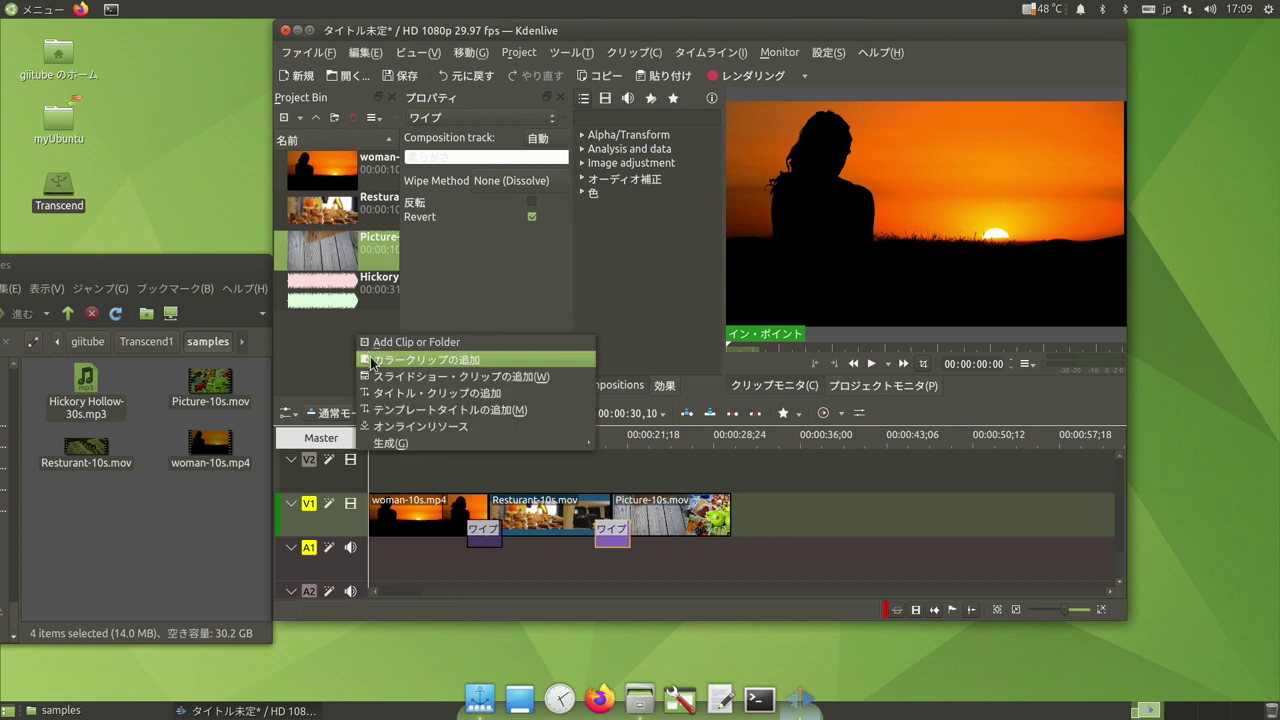
{"action": "left_click", "coordinate": [378, 394]}
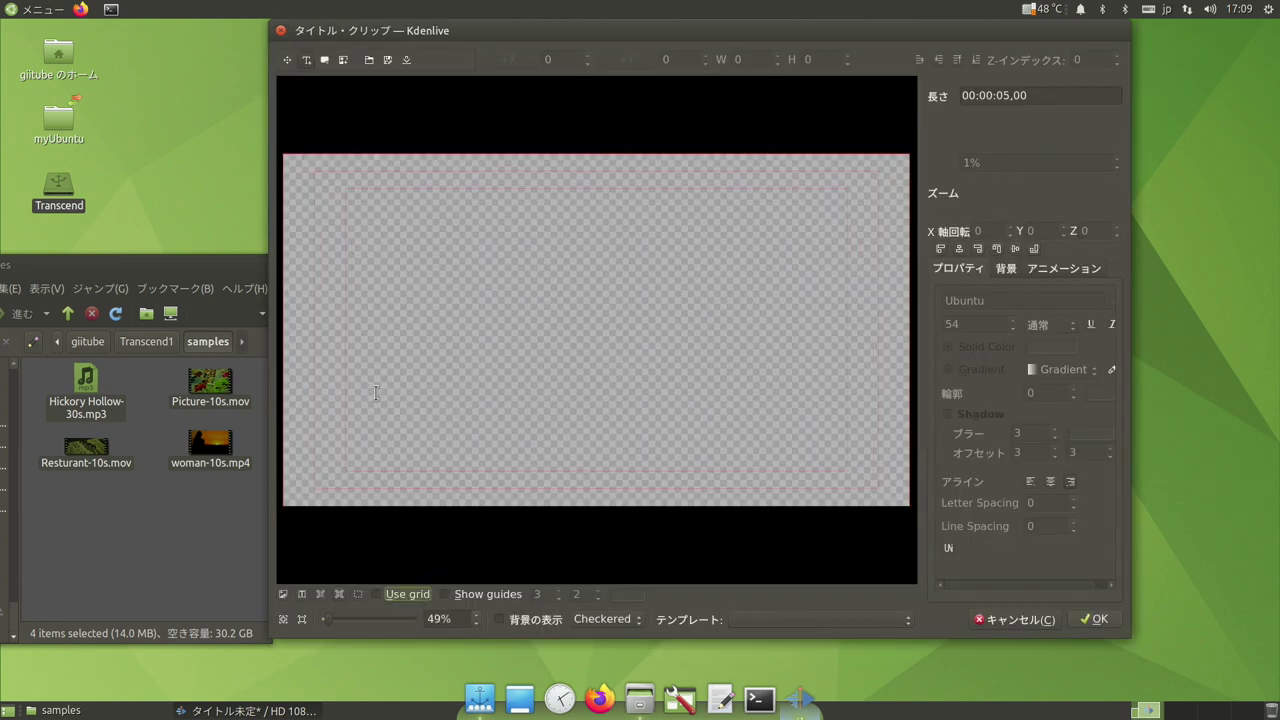
{"action": "left_click", "coordinate": [585, 316]}
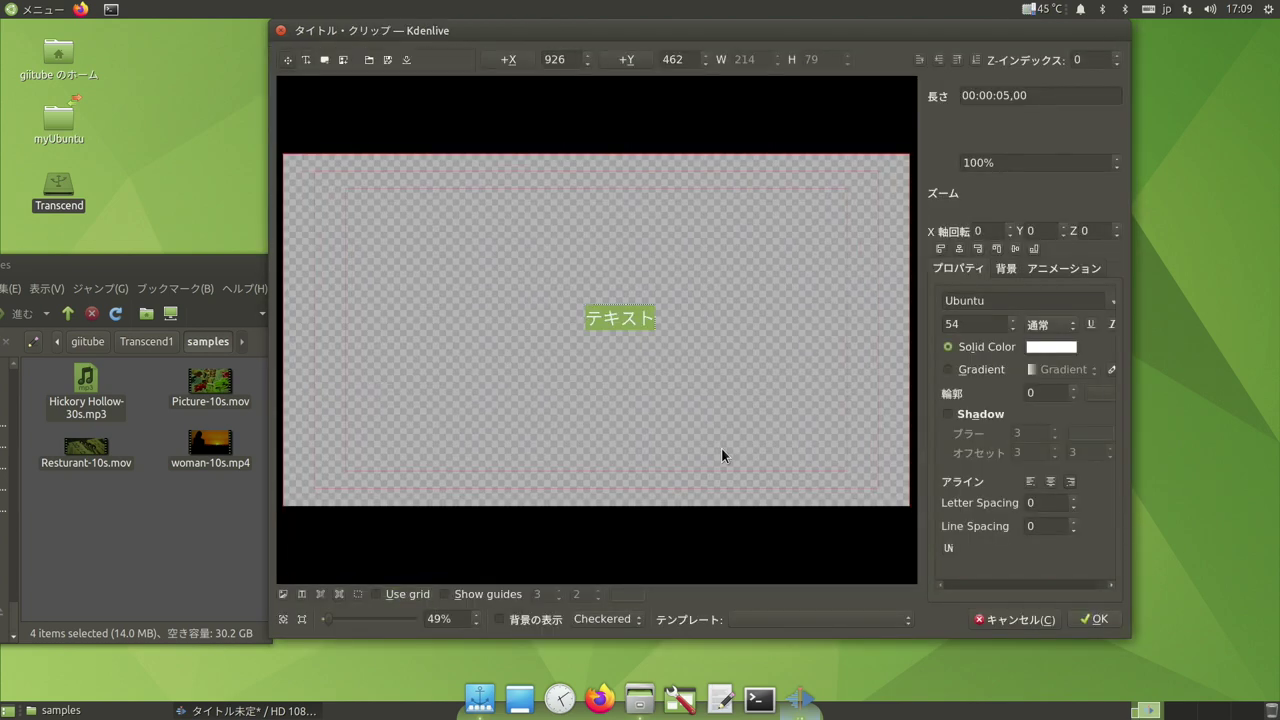
{"action": "type", "text": "Kdenlive"}
{"action": "scroll", "coordinate": [1014, 324], "scroll_direction": "up", "scroll_amount": 20}
{"action": "scroll", "coordinate": [1016, 326], "scroll_direction": "up", "scroll_amount": 2}
{"action": "scroll", "coordinate": [1045, 325], "scroll_direction": "down", "scroll_amount": 2}
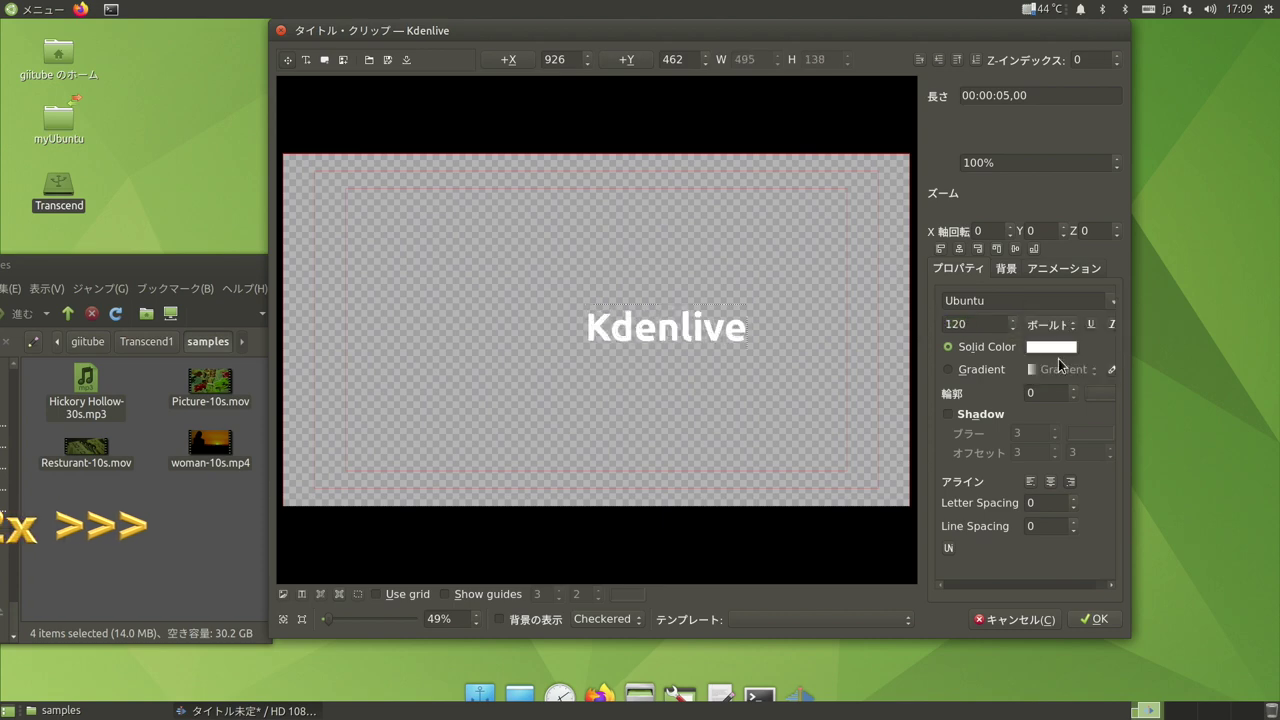
- Colour the Kdenlive title text crimson, move it to the middle of the frame and save the title clip
{"action": "left_click", "coordinate": [1051, 346]}
{"action": "left_click", "coordinate": [628, 291]}
{"action": "left_click", "coordinate": [597, 286]}
{"action": "left_click", "coordinate": [830, 369]}
{"action": "left_click", "coordinate": [1051, 346]}
{"action": "left_click", "coordinate": [634, 270]}
{"action": "left_click", "coordinate": [830, 369]}
{"action": "left_click_drag", "start_coordinate": [700, 330], "coordinate": [616, 306]}
{"action": "left_click", "coordinate": [1094, 619]}
- Place the Kdenlive title at the start of track V2 with fades in and out of about one second each
{"action": "left_click_drag", "start_coordinate": [334, 297], "coordinate": [383, 470]}
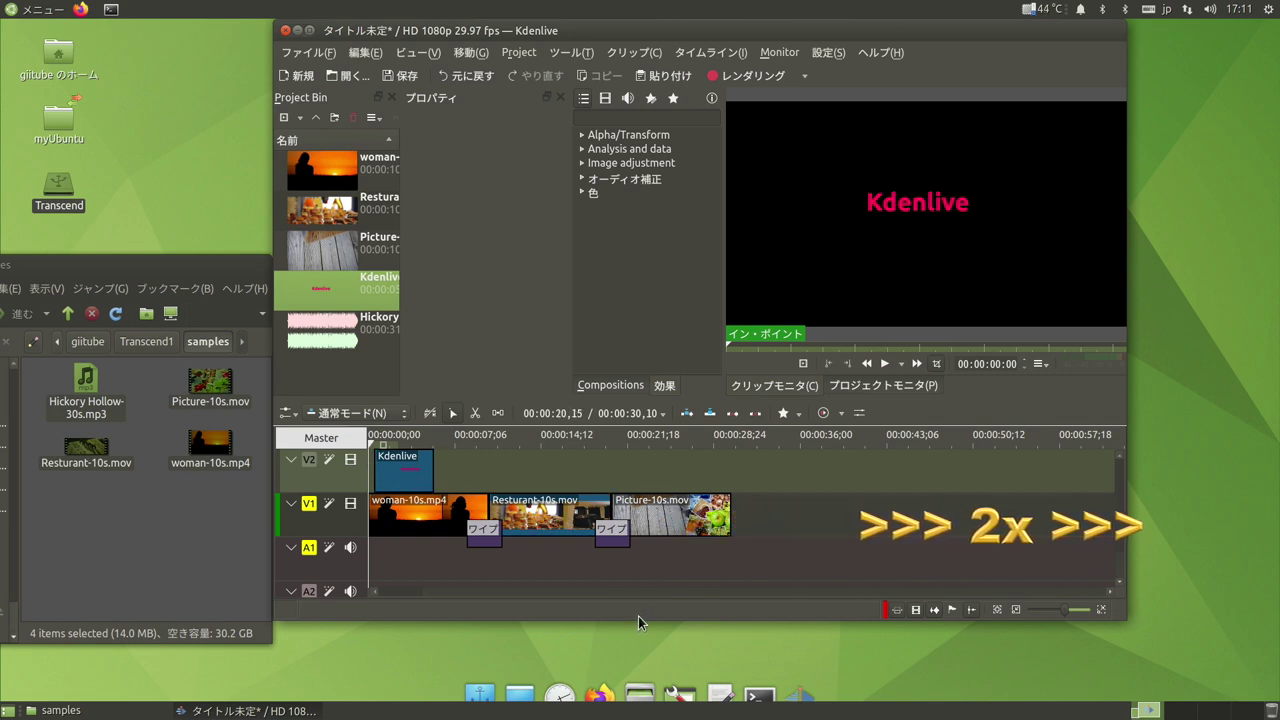
{"action": "left_click_drag", "start_coordinate": [380, 452], "coordinate": [422, 462]}
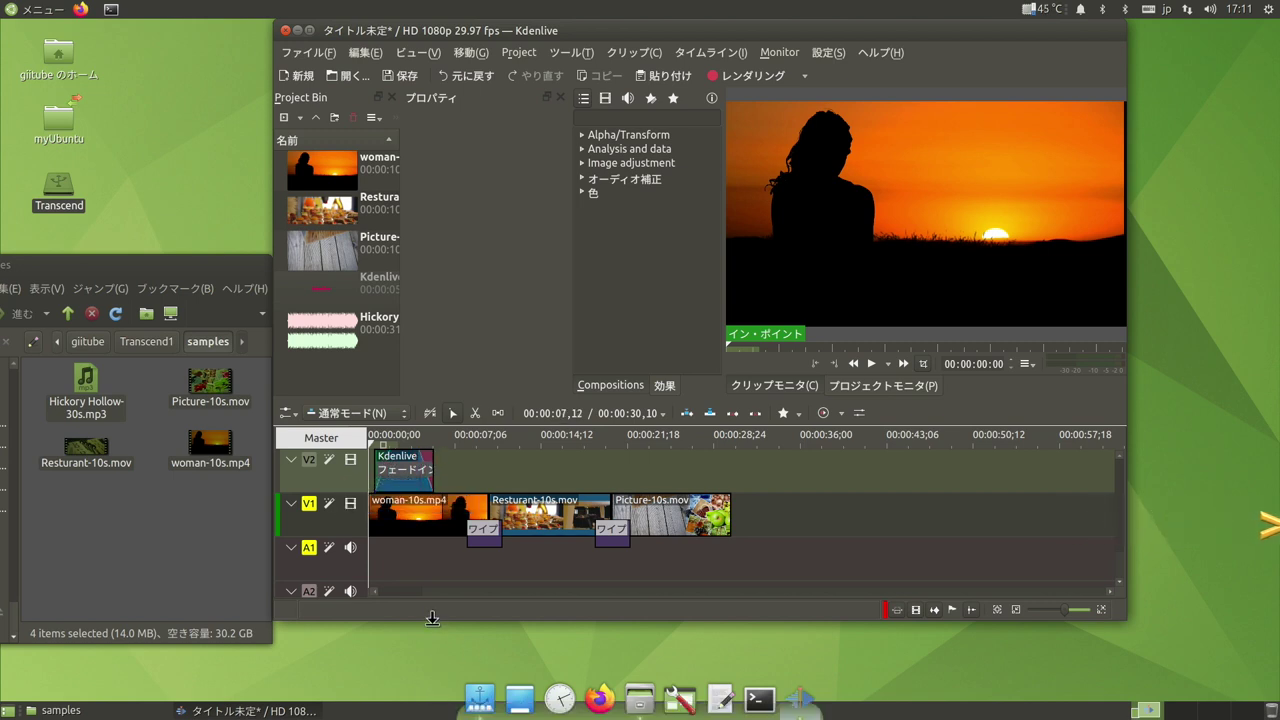
{"action": "left_click", "coordinate": [398, 471]}
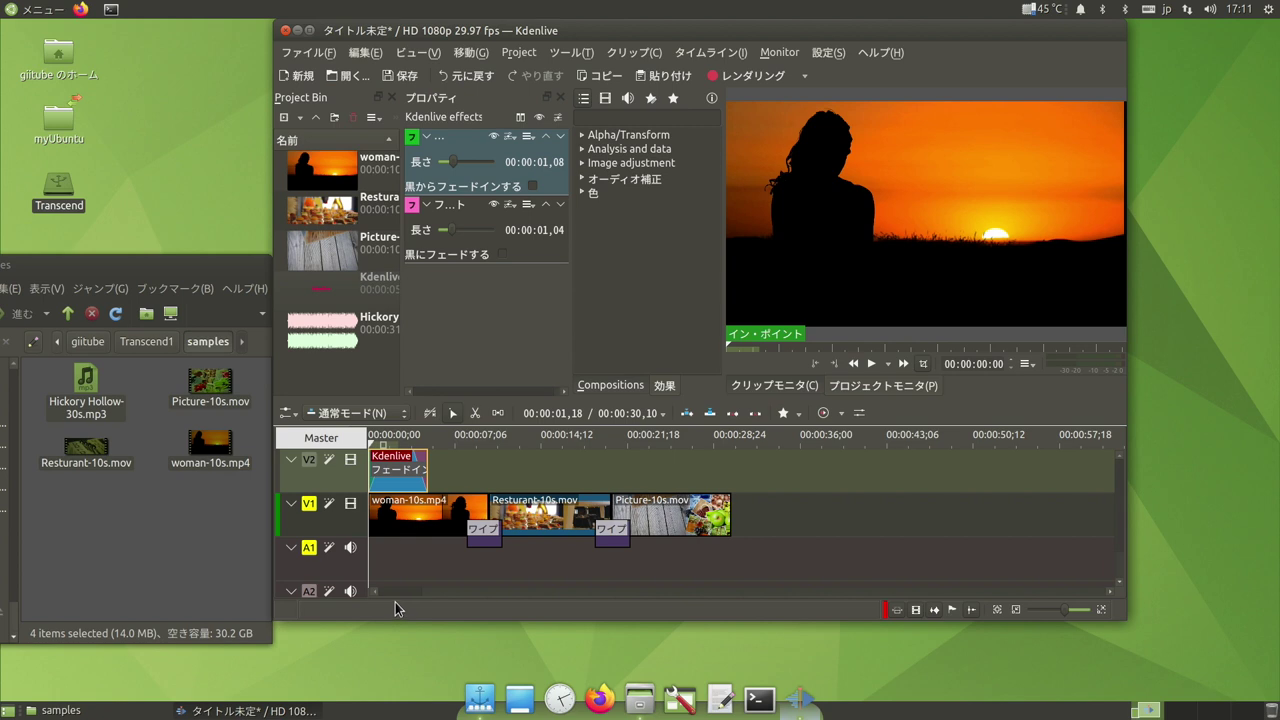
- Apply the Edge Crop effect to the Resturant clip on track V1
{"action": "left_click", "coordinate": [546, 515]}
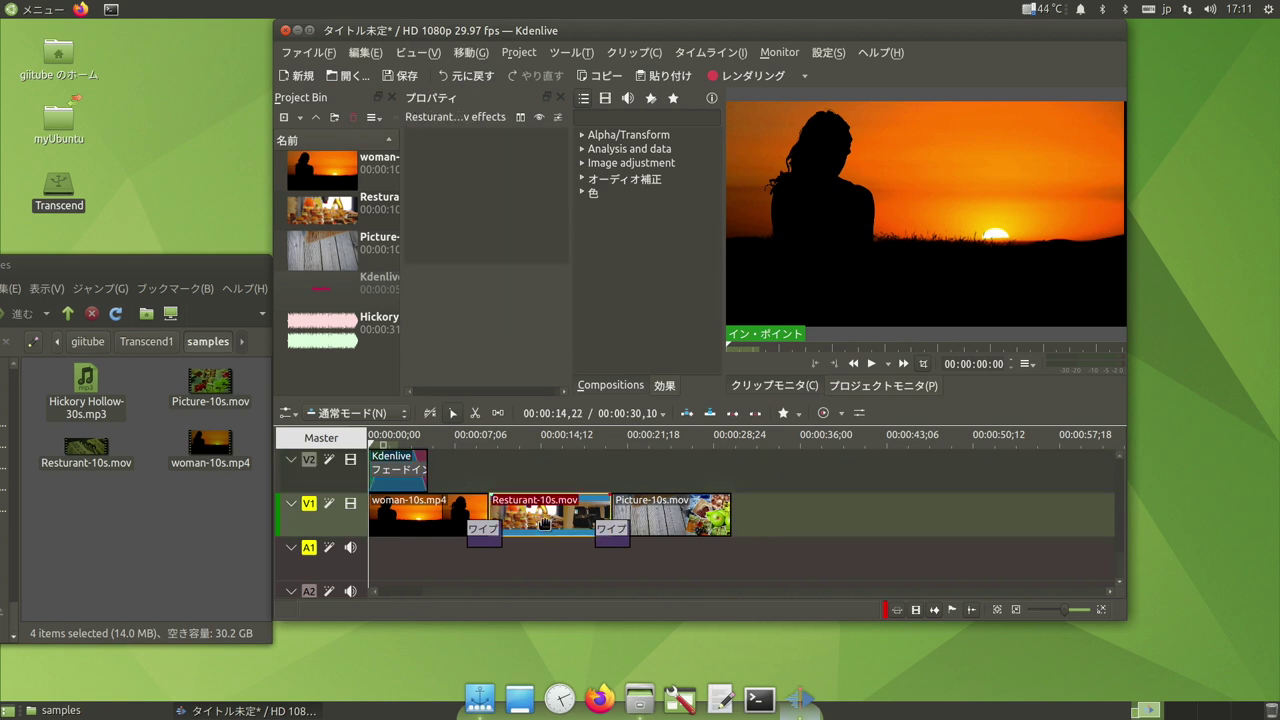
{"action": "left_click", "coordinate": [649, 118]}
{"action": "type", "text": "crop"}
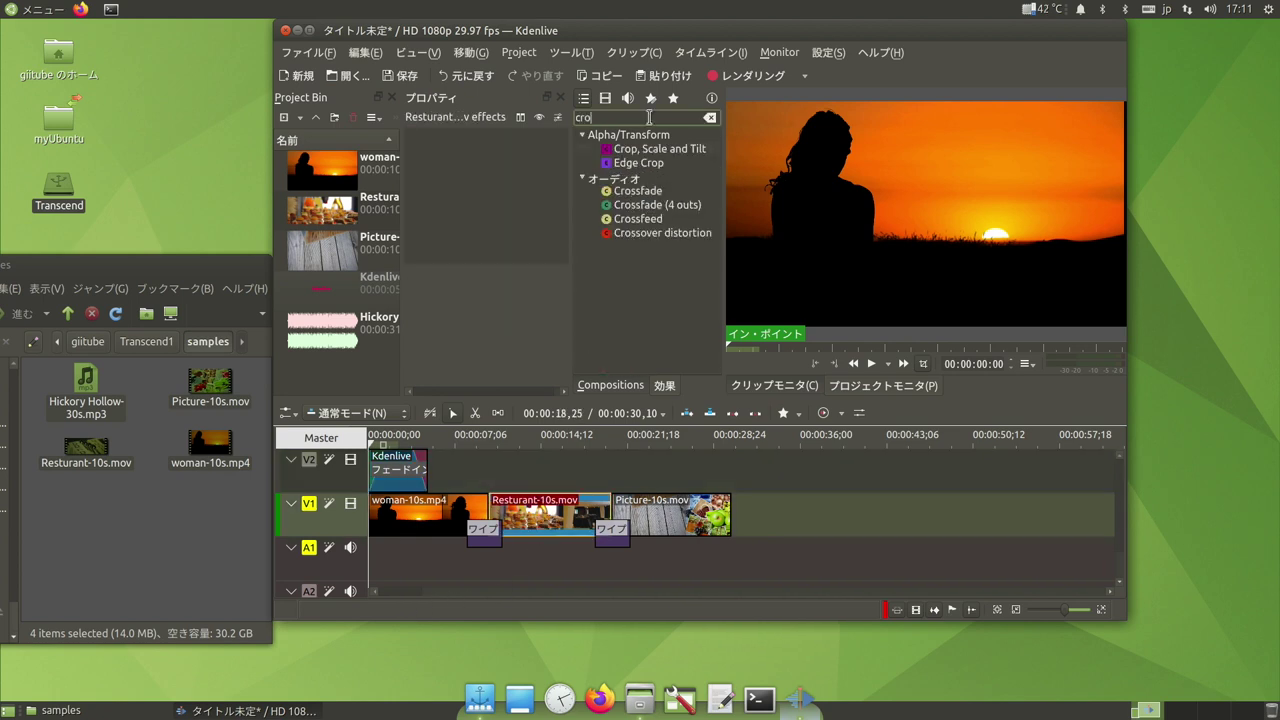
{"action": "left_click", "coordinate": [631, 165]}
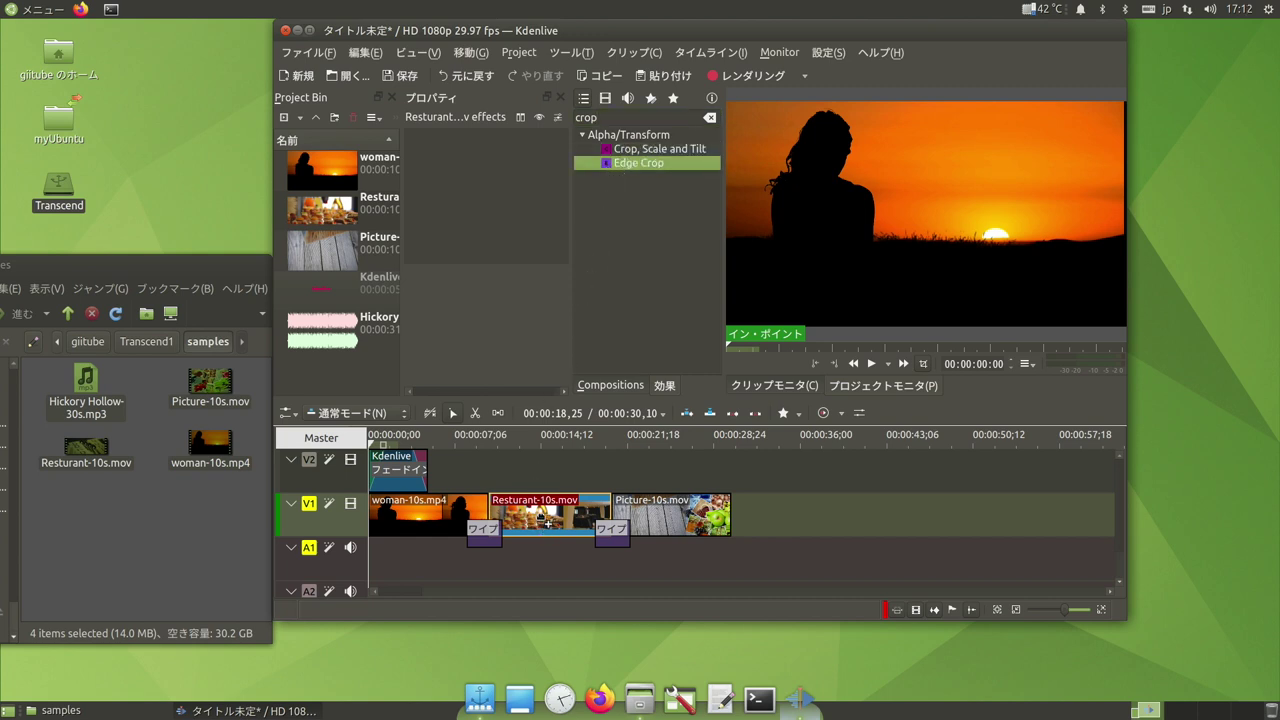
{"action": "left_click_drag", "start_coordinate": [543, 522], "coordinate": [543, 522]}
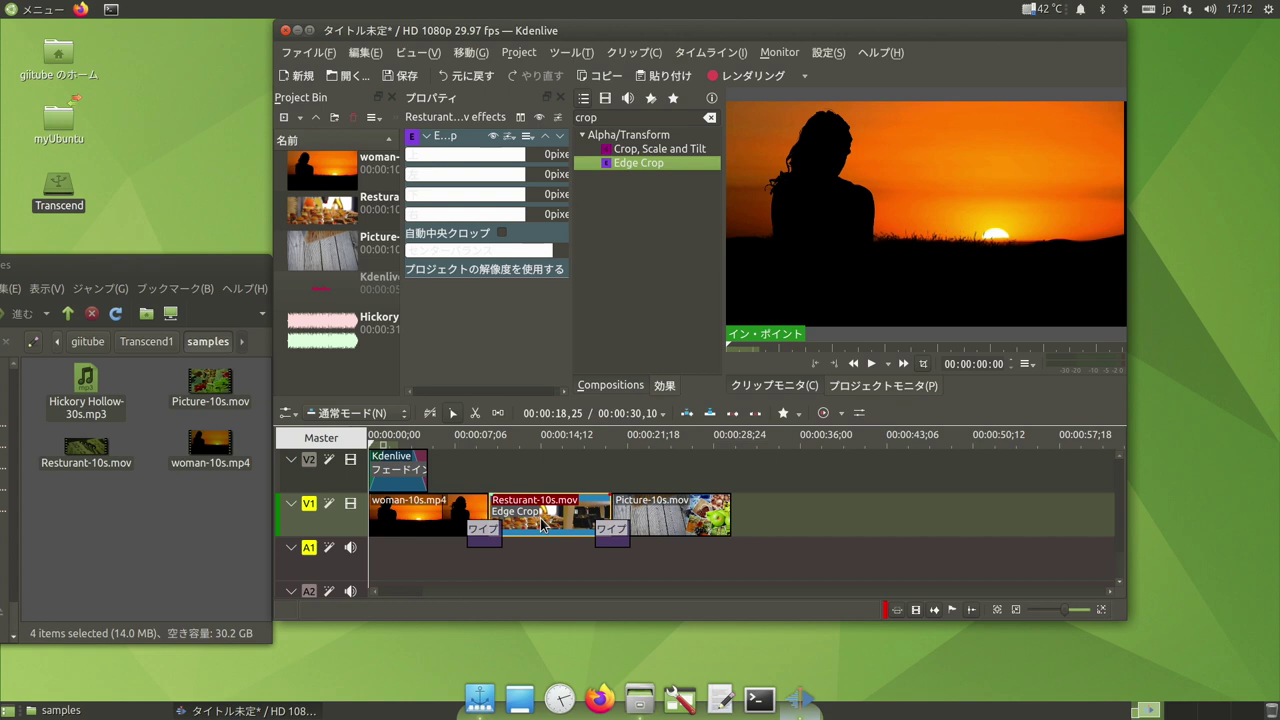
- Enable automatic centre crop in the Resturant clip's Edge Crop effect and check the frame around 14 seconds
{"action": "left_click", "coordinate": [548, 446]}
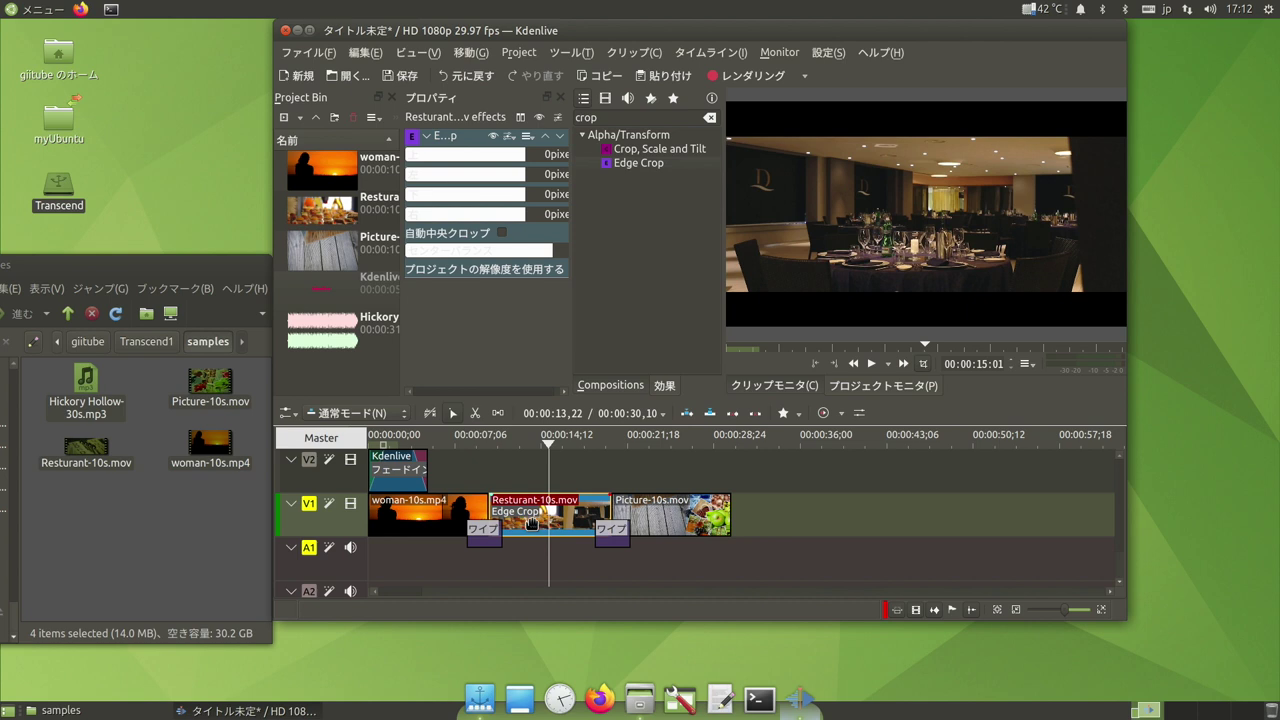
{"action": "left_click", "coordinate": [503, 233]}
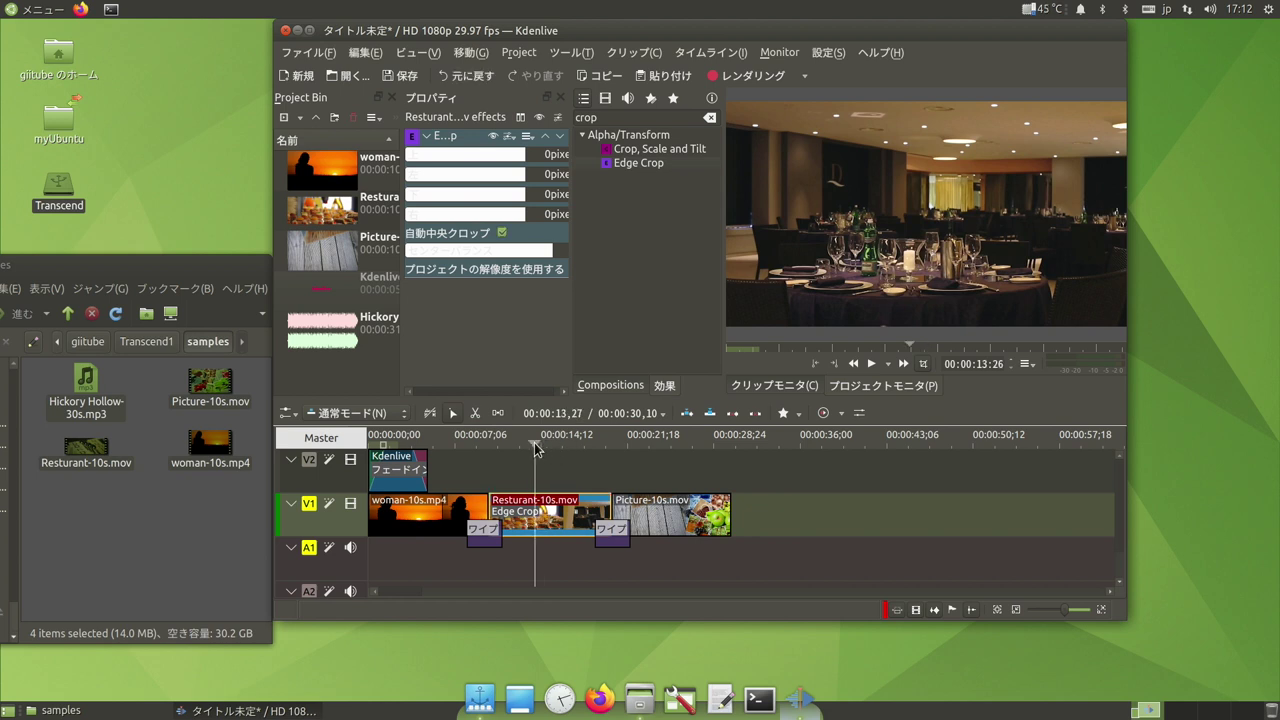
{"action": "left_click_drag", "start_coordinate": [535, 448], "coordinate": [540, 448]}
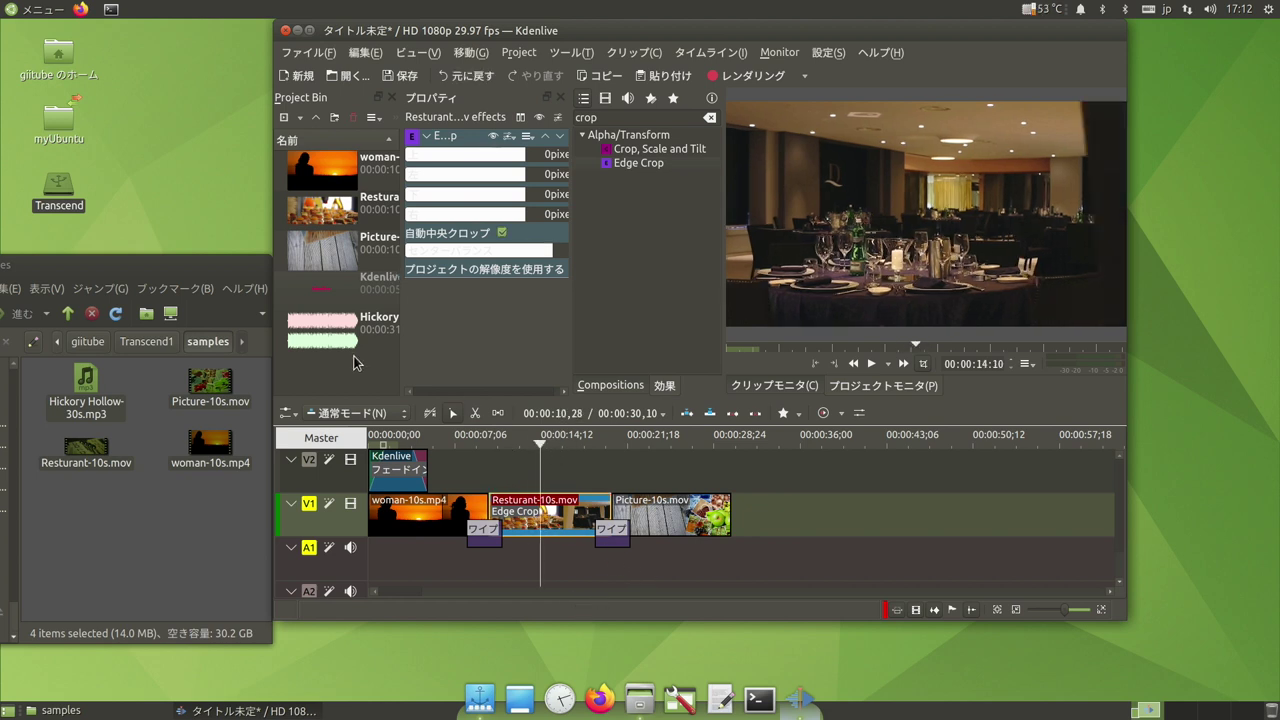
- Place the Hickory Hollow music at the start of track A1, trimmed to the end of the video, and render the timeline preview
{"action": "left_click_drag", "start_coordinate": [340, 338], "coordinate": [370, 558]}
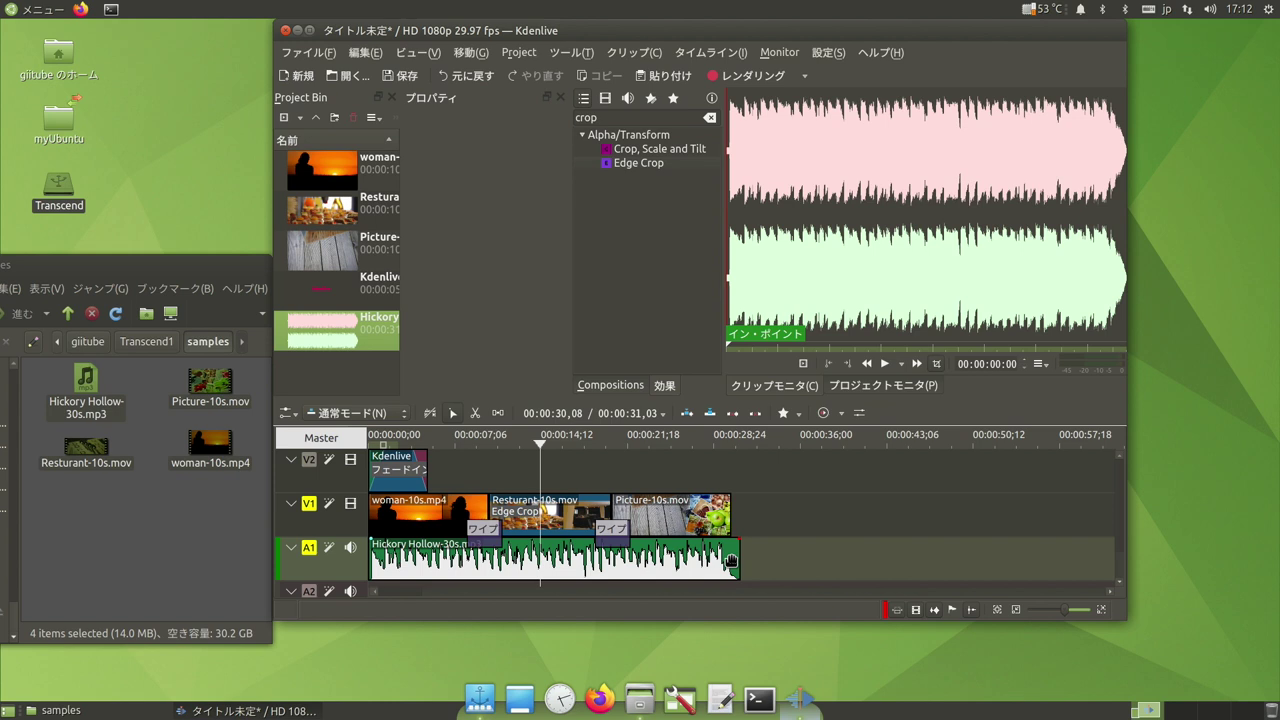
{"action": "mouse_move", "coordinate": [738, 555]}
{"action": "left_mouse_down"}
{"action": "mouse_move", "coordinate": [655, 556]}
{"action": "mouse_move", "coordinate": [731, 556]}
{"action": "left_mouse_up"}
{"action": "left_click", "coordinate": [823, 412]}
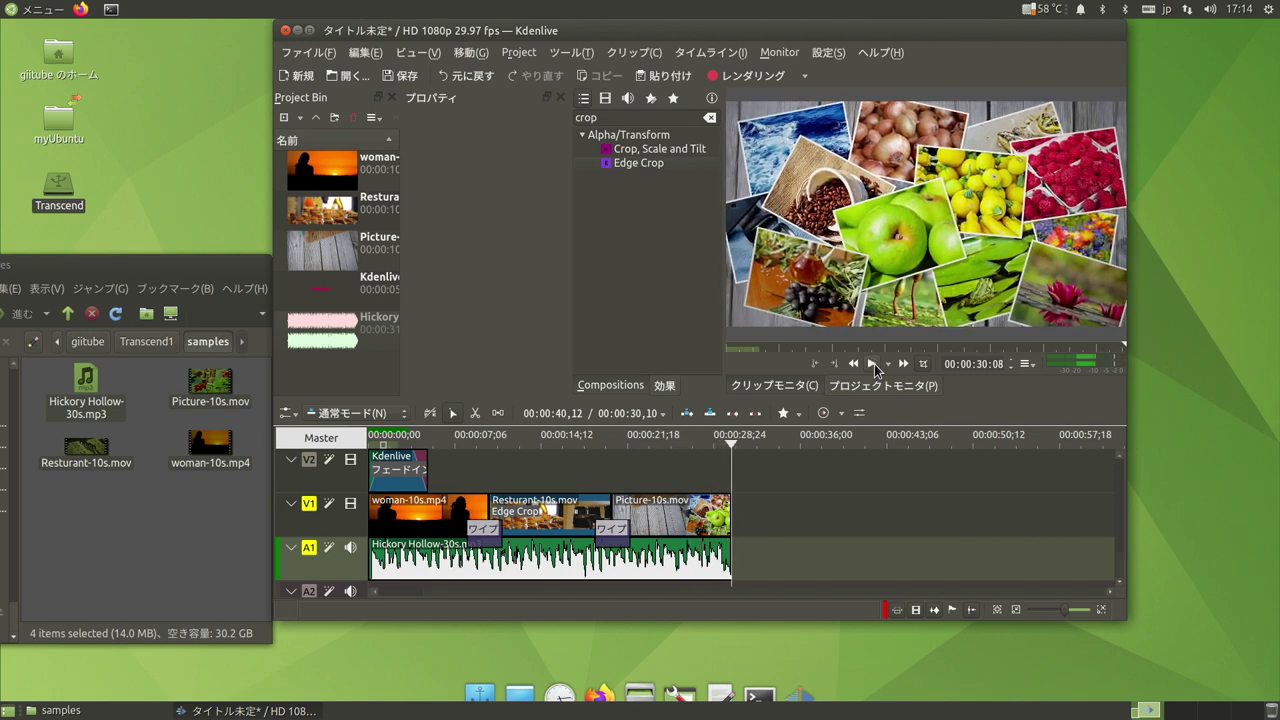
- Render the full project as kdenlive-test.mp4 in MP4 (H264/AAC) format and close the render dialog when it is done
{"action": "key", "text": "ctrl+Return"}
{"action": "double_click", "coordinate": [752, 190]}
{"action": "type", "text": "kdenlive-test"}
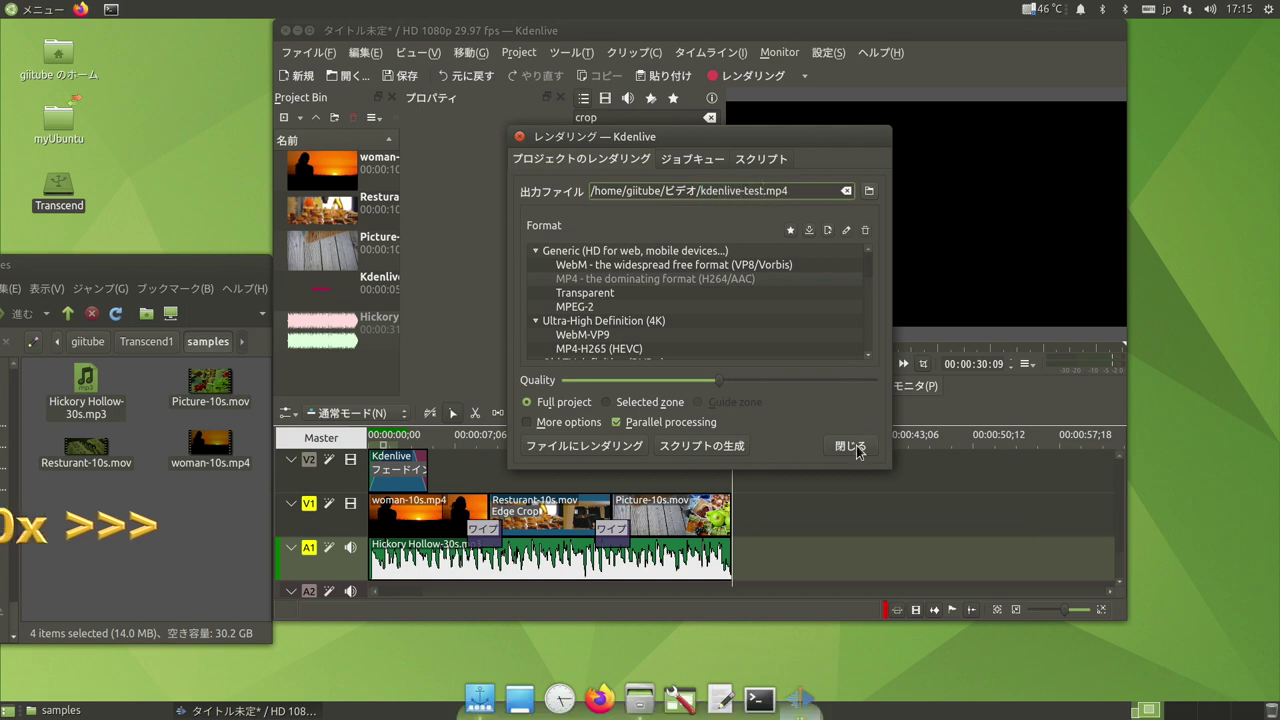
{"action": "left_click", "coordinate": [586, 446]}
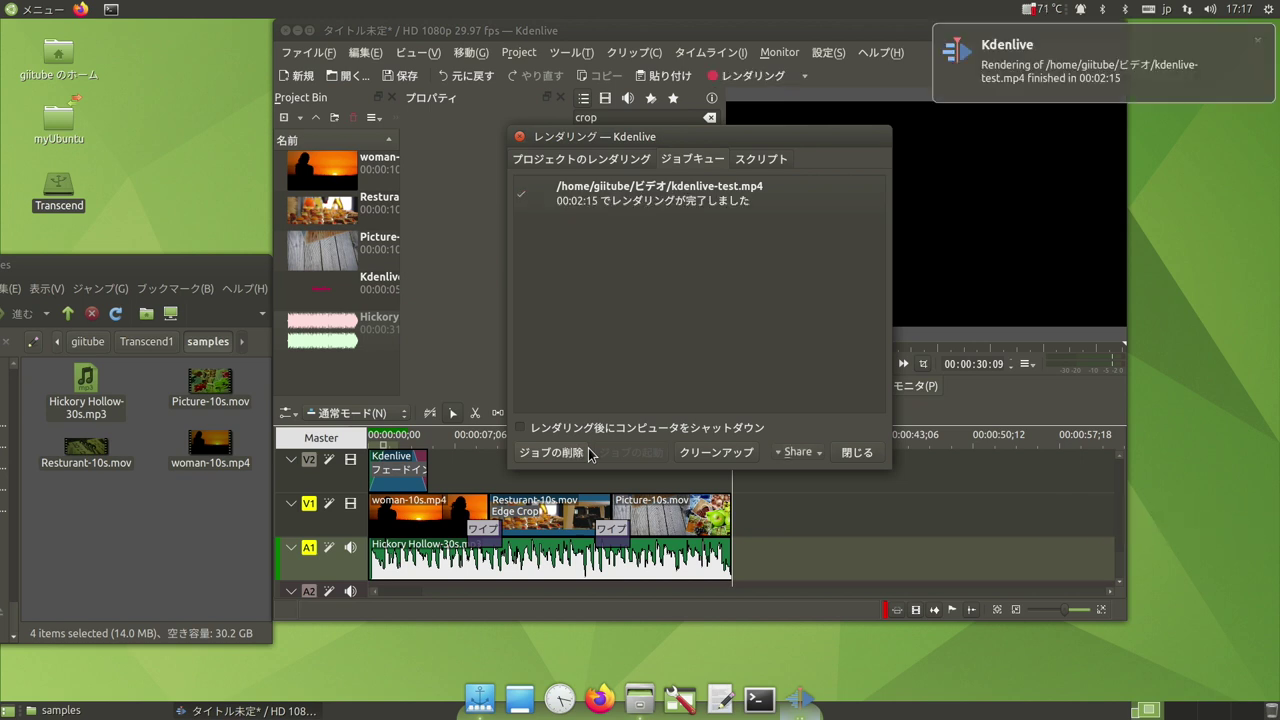
{"action": "left_click", "coordinate": [858, 453]}
- Open the rendered kdenlive-test.mp4 from the home folder's ビデオ folder in Celluloid
{"action": "double_click", "coordinate": [60, 55]}
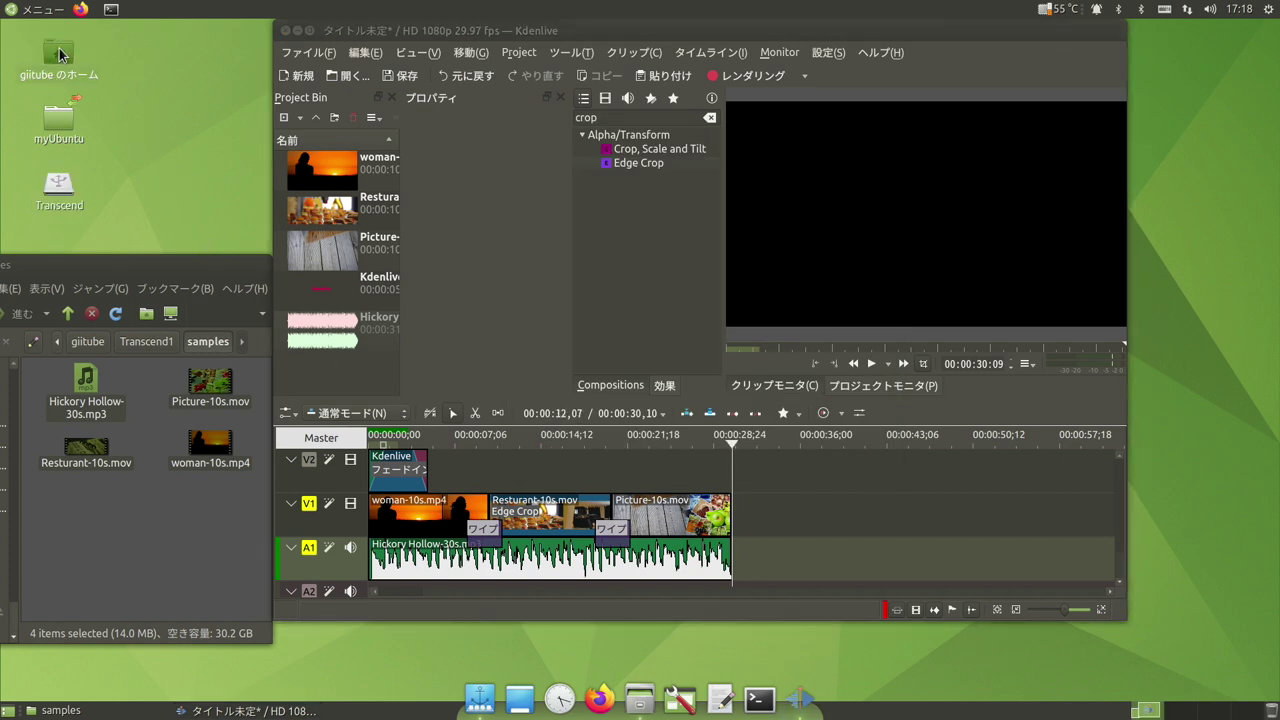
{"action": "double_click", "coordinate": [284, 260]}
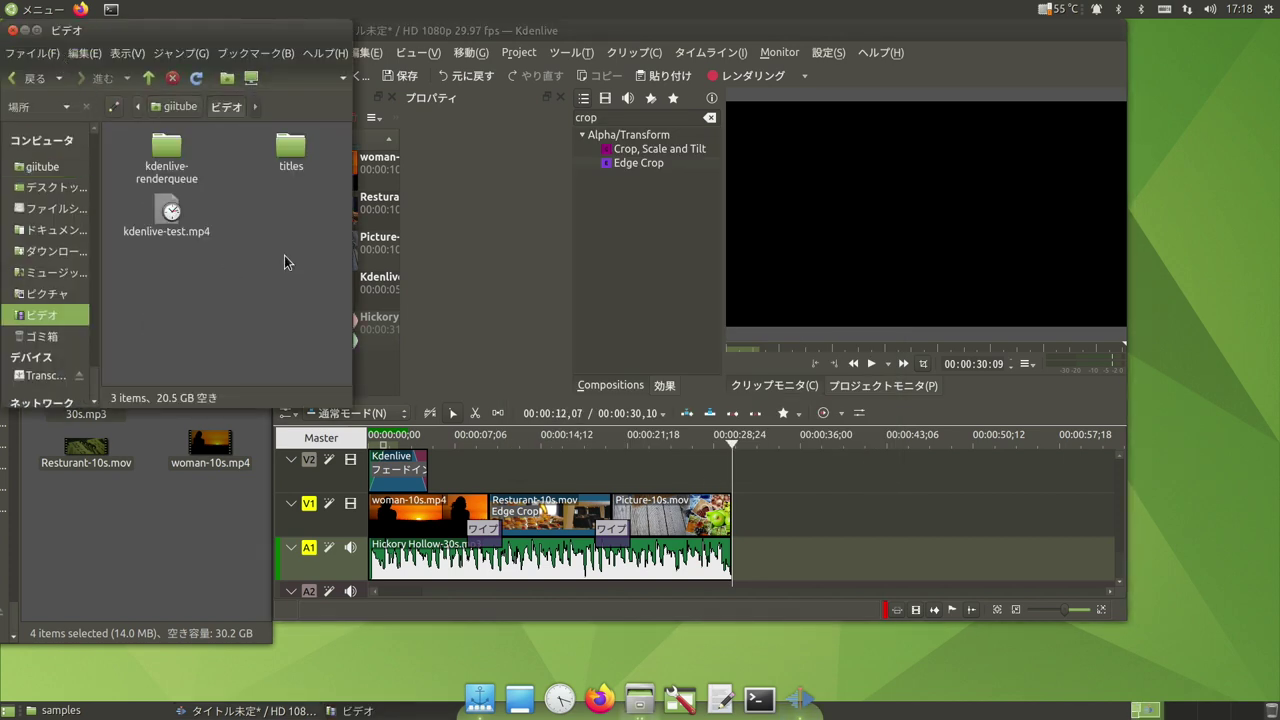
{"action": "left_click", "coordinate": [173, 208]}
{"action": "right_click", "coordinate": [173, 208]}
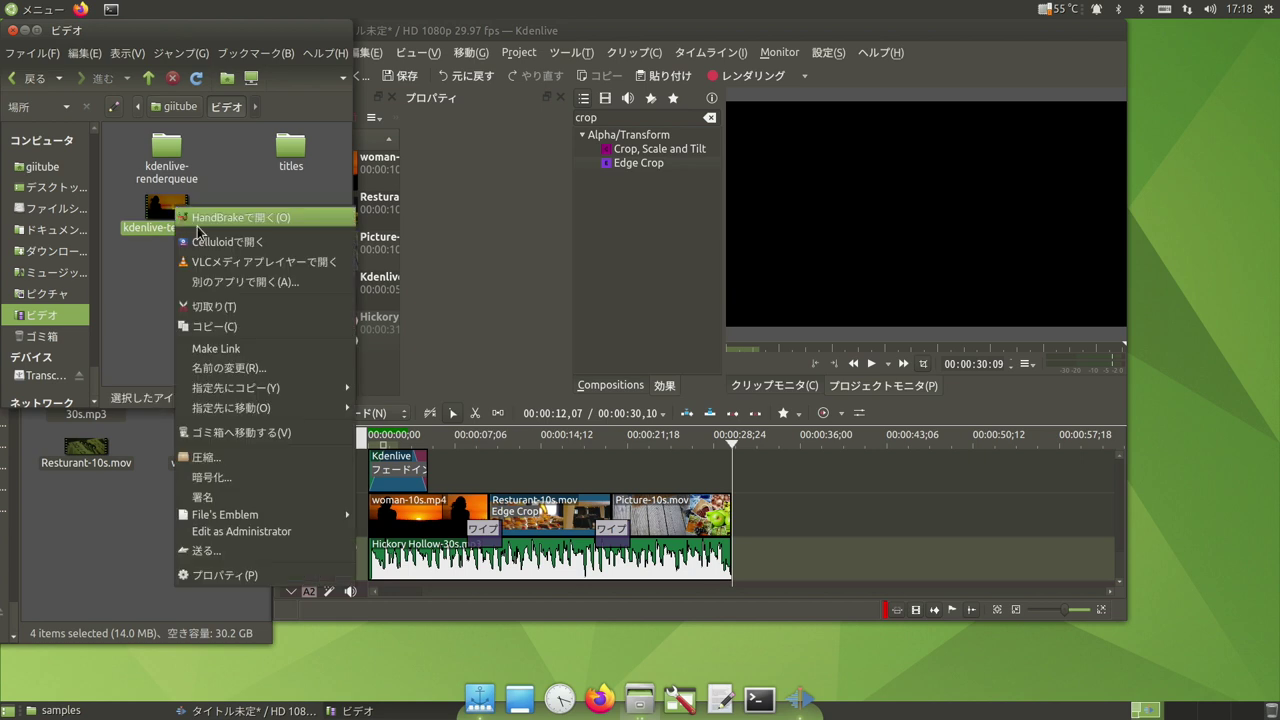
{"action": "left_click", "coordinate": [190, 214]}
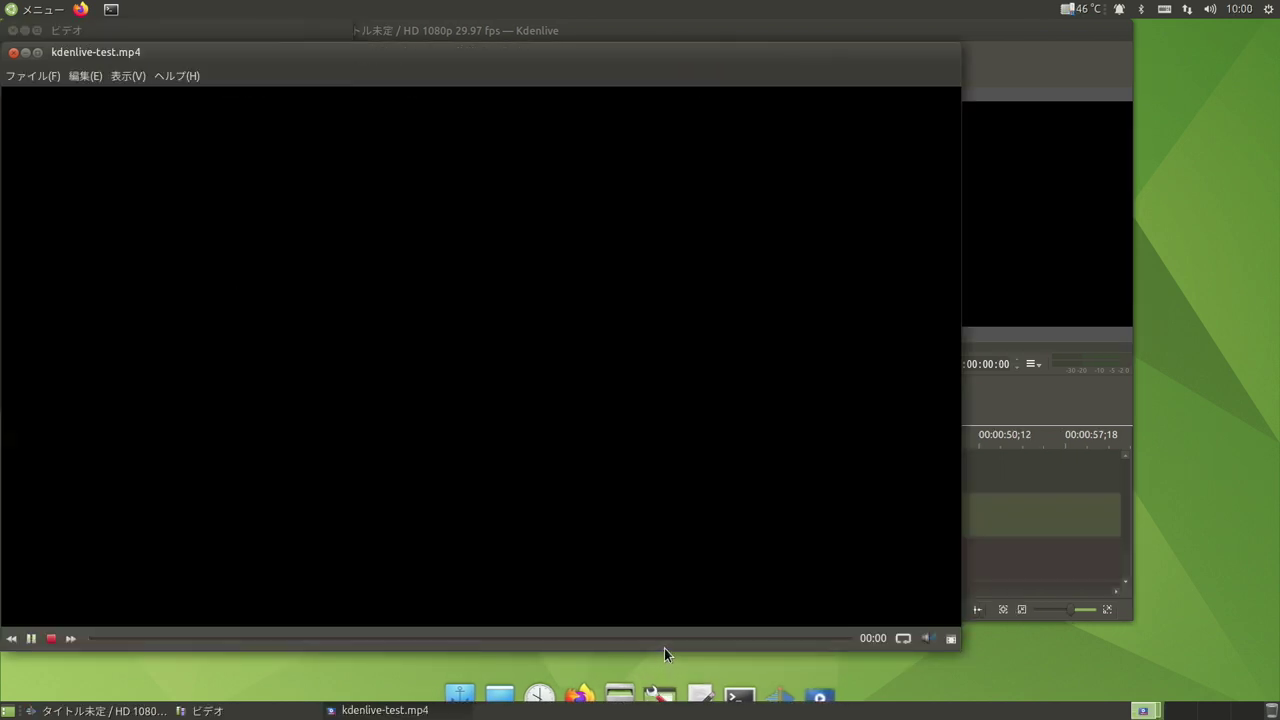